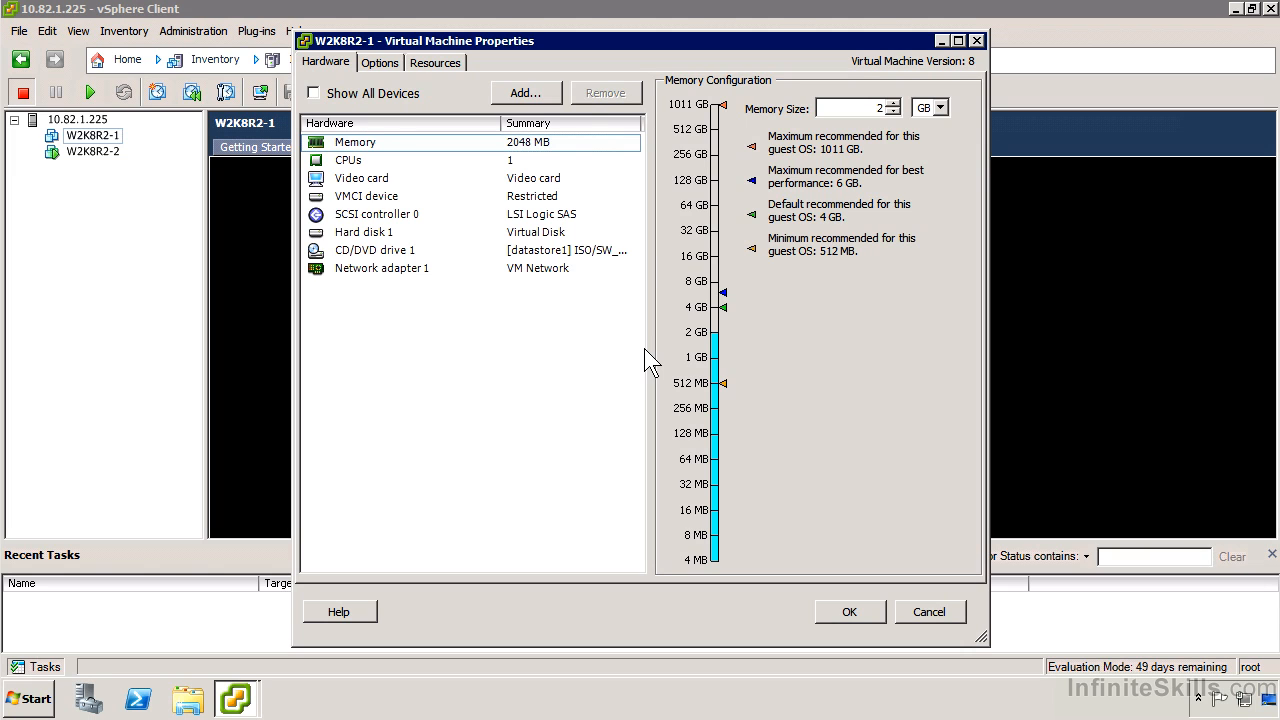
Start adding a hard disk to W2K8R2-1 as a new 40 GB virtual disk, thick provision lazy zeroed, stored with the virtual machine.
click(440, 216)
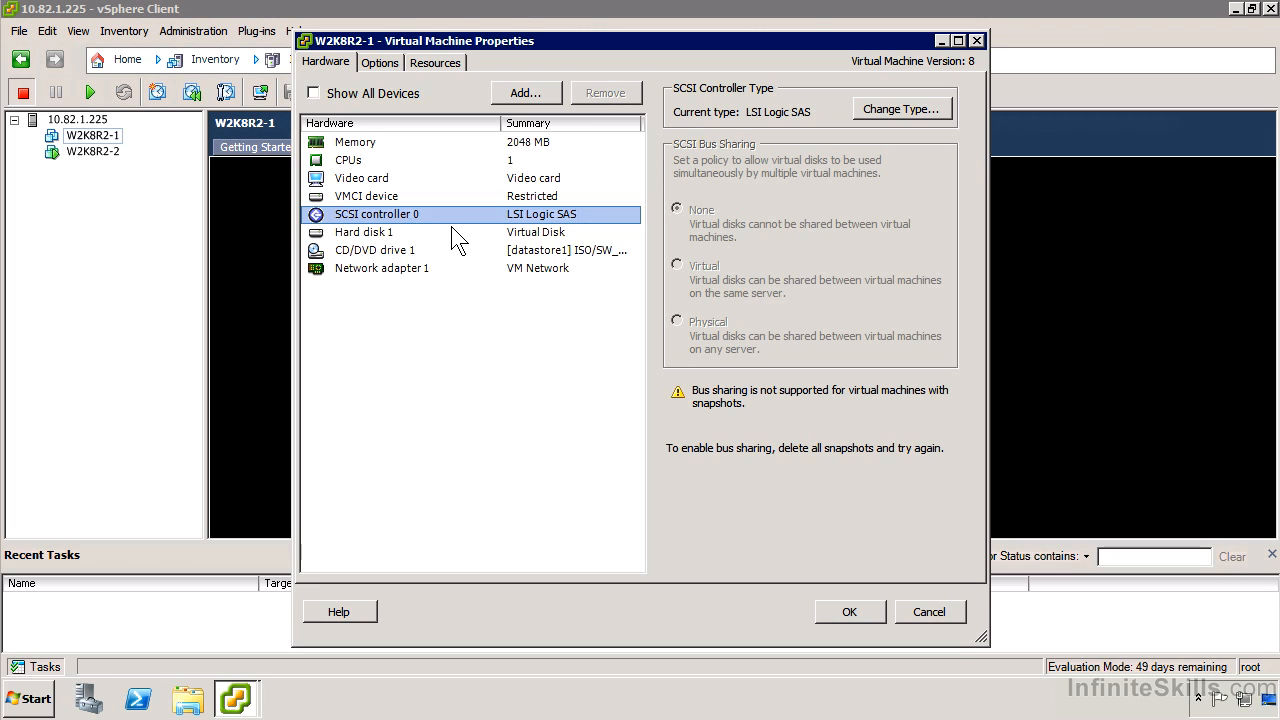
click(536, 95)
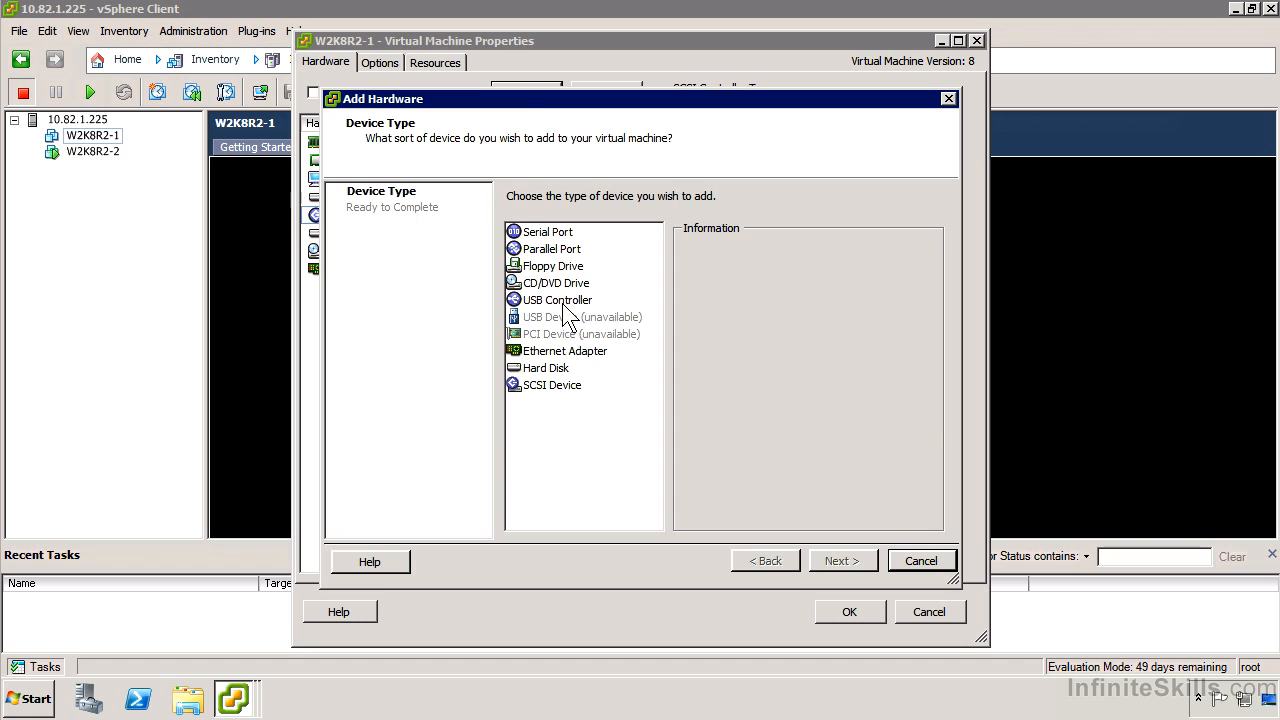
click(560, 368)
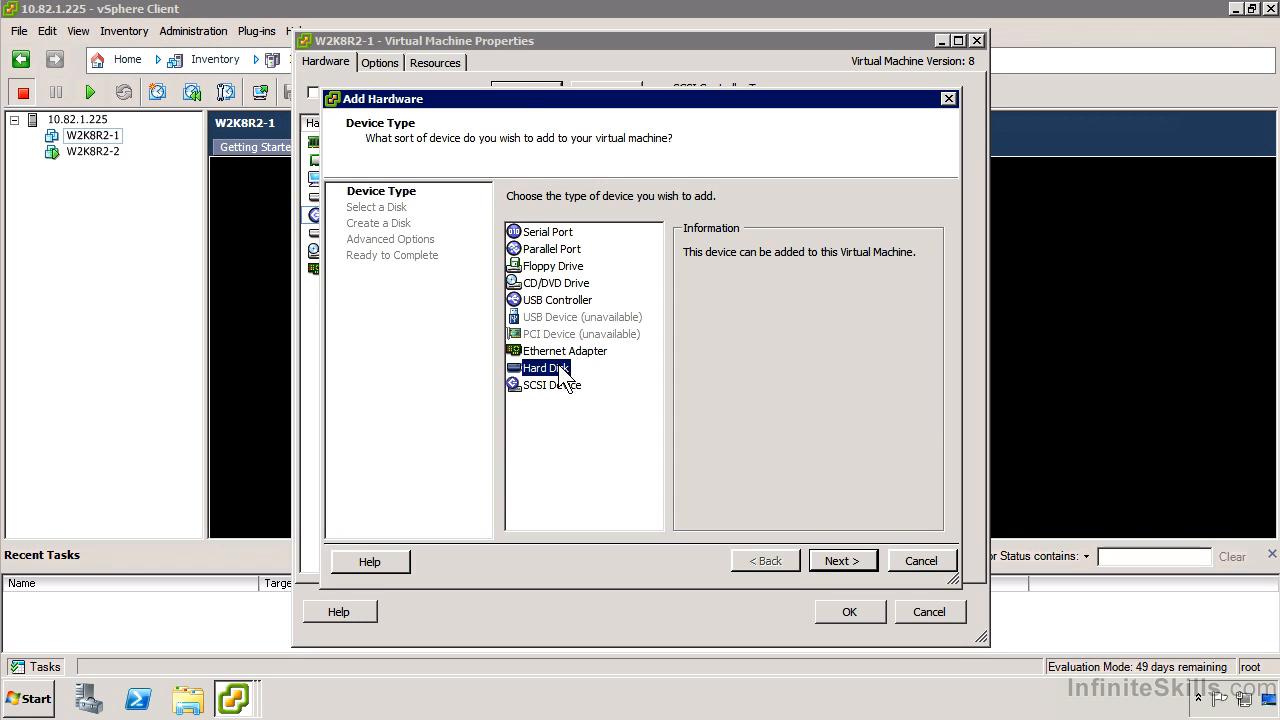
click(840, 561)
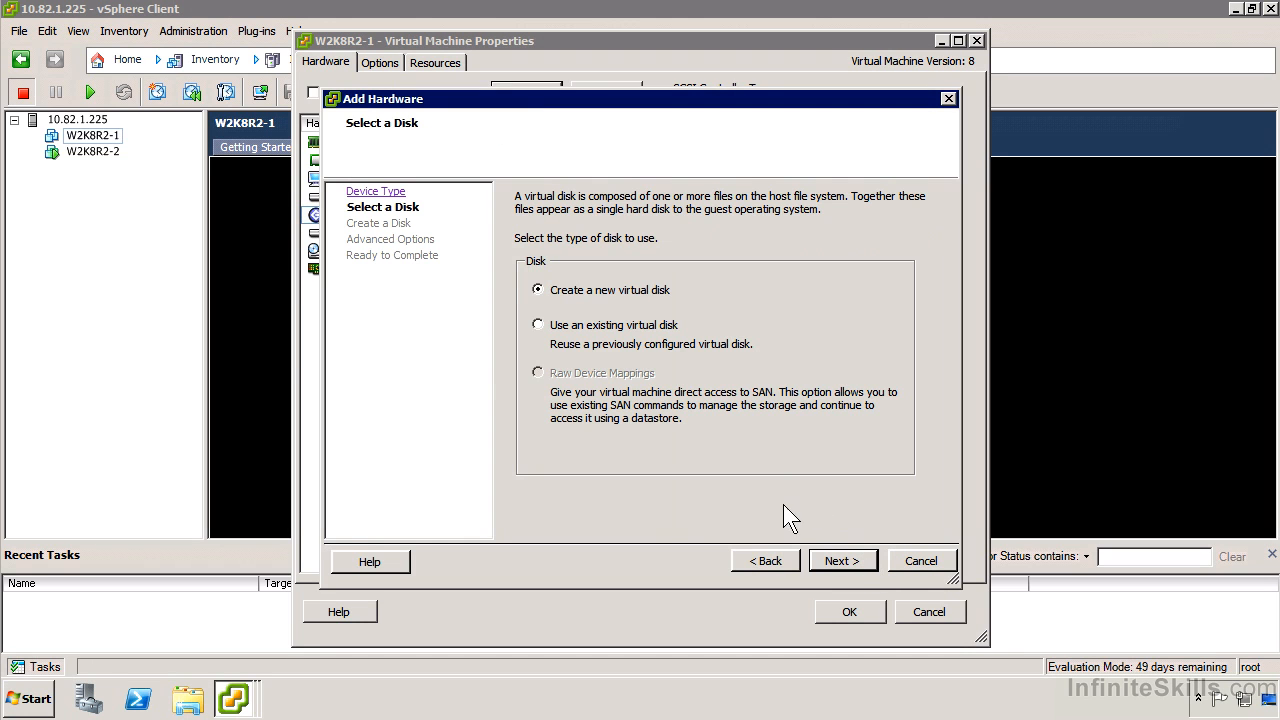
click(823, 552)
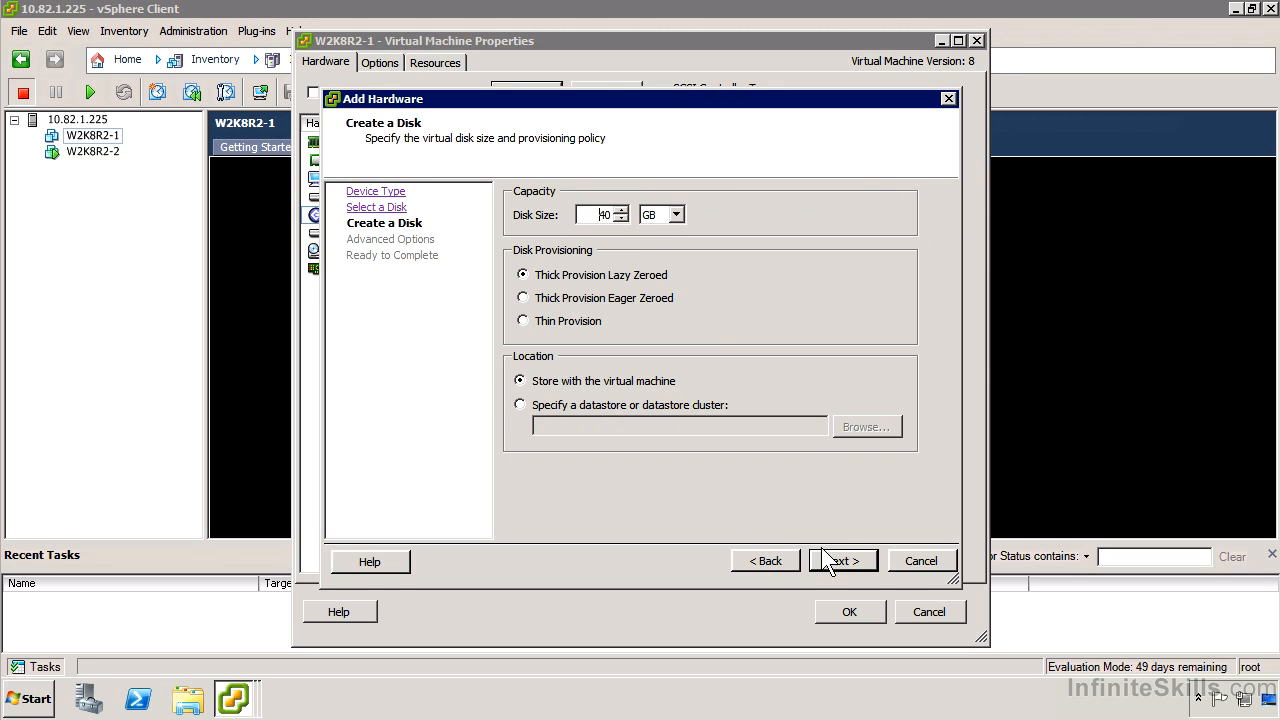
click(847, 558)
click(716, 425)
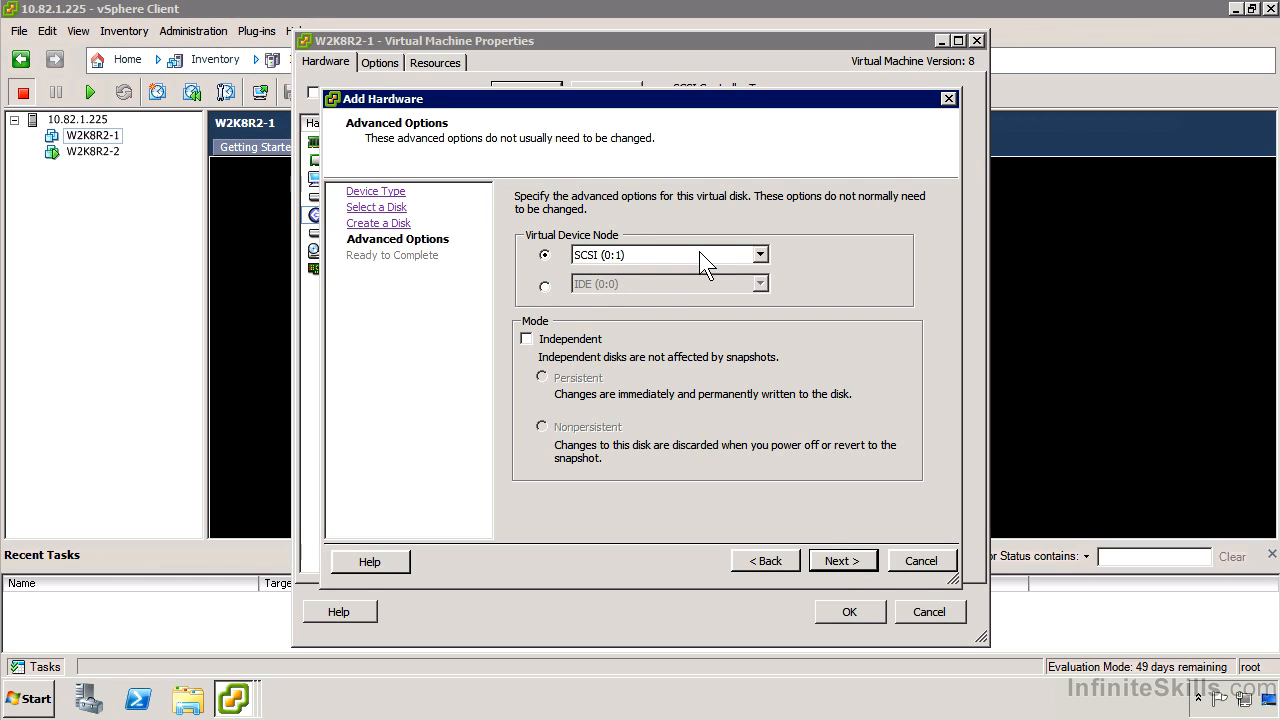
Assign the new hard disk to virtual device node SCSI (1:0) and finish adding it.
click(619, 255)
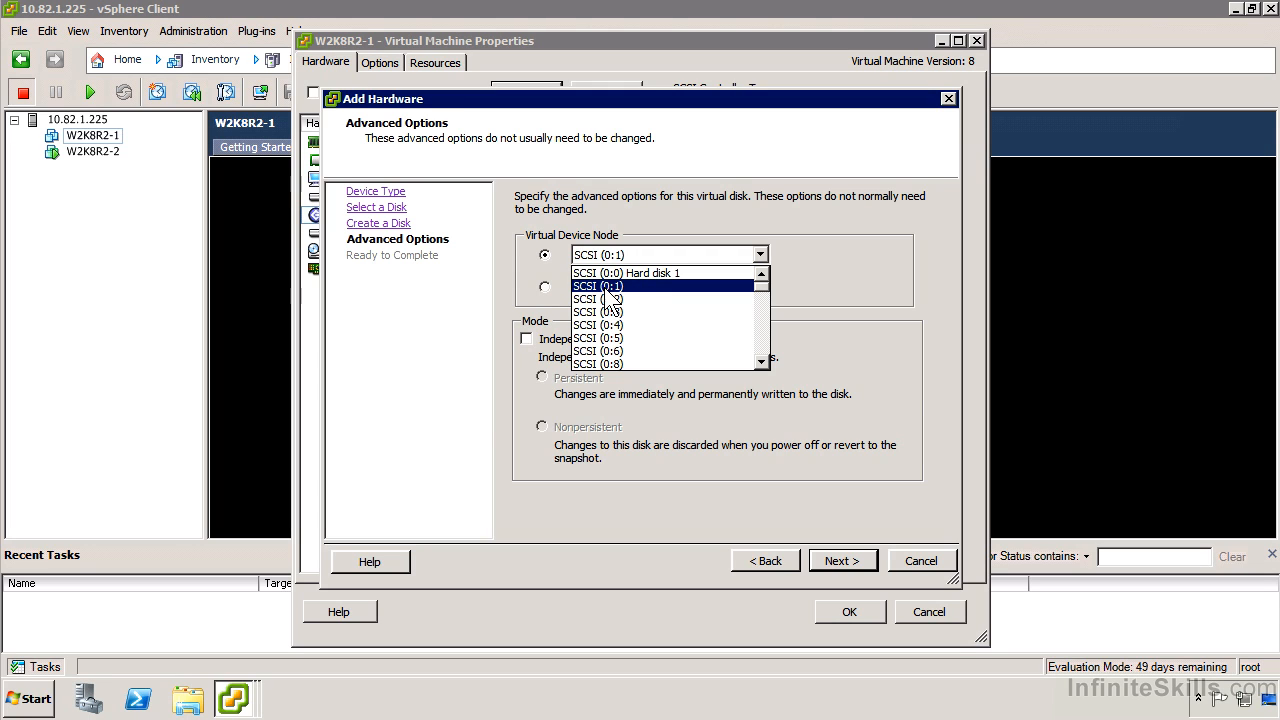
scroll(680, 318, down, 4)
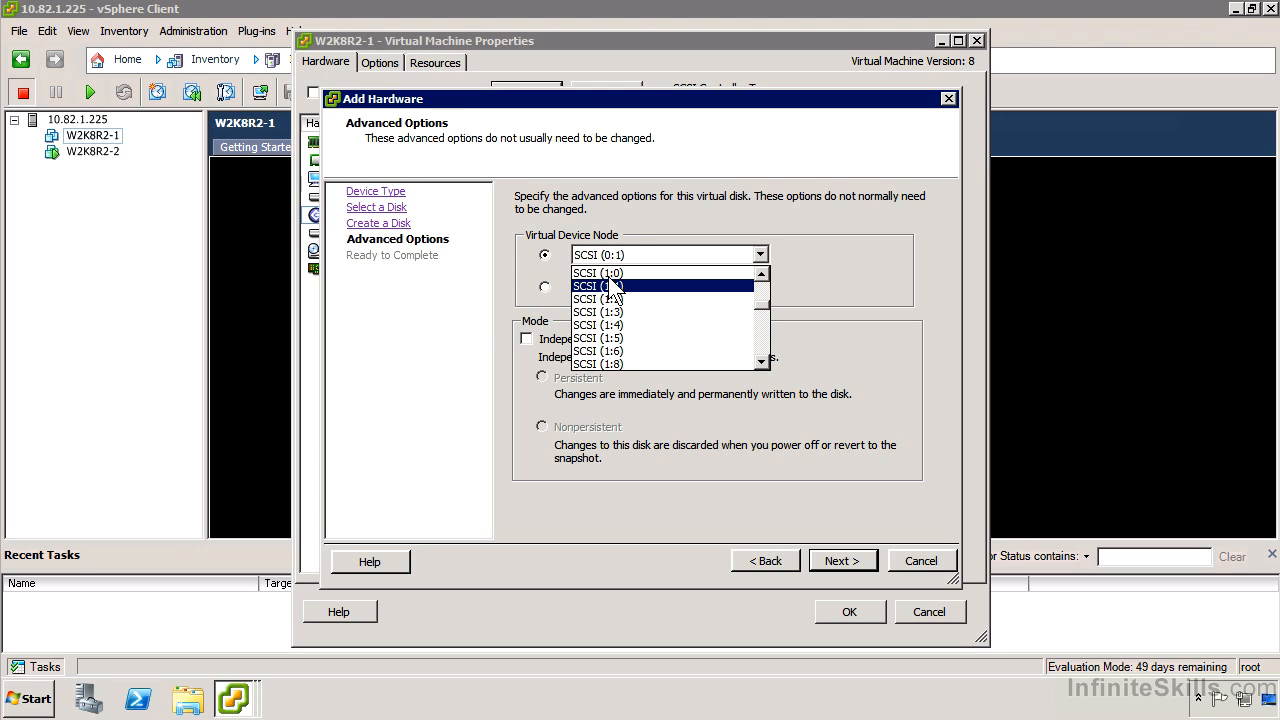
scroll(610, 280, down, 1)
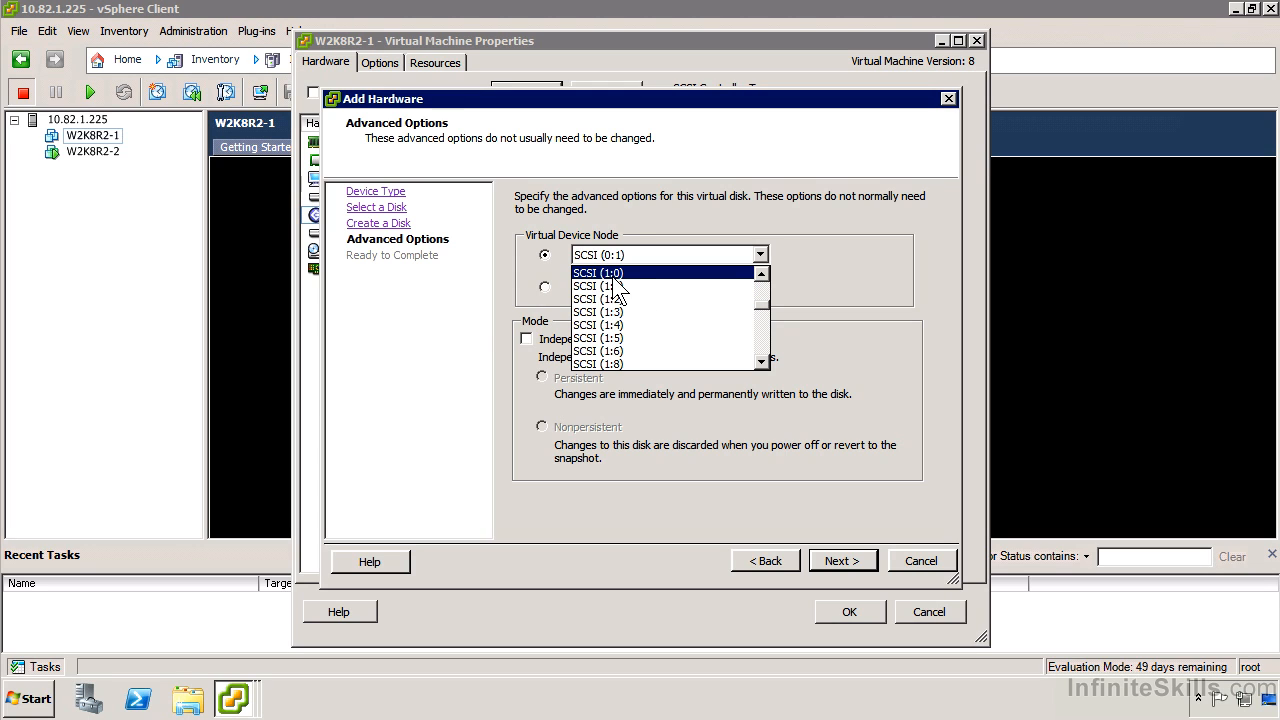
click(627, 273)
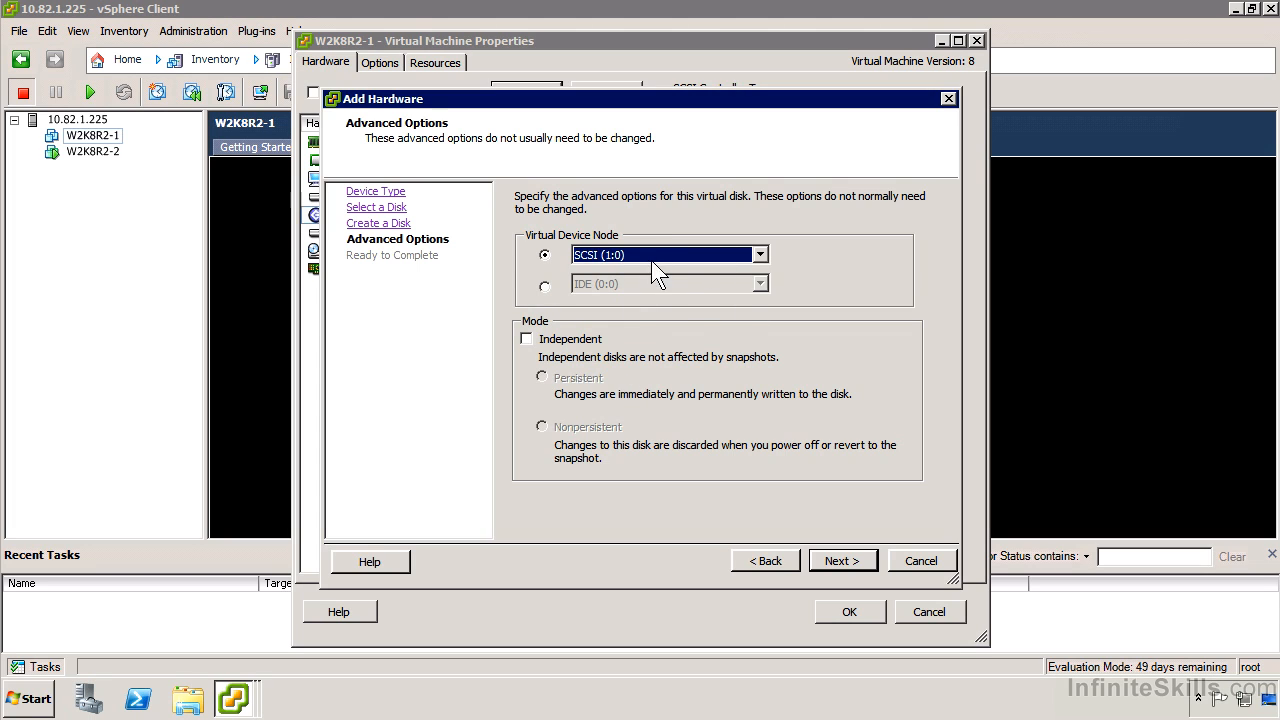
click(855, 564)
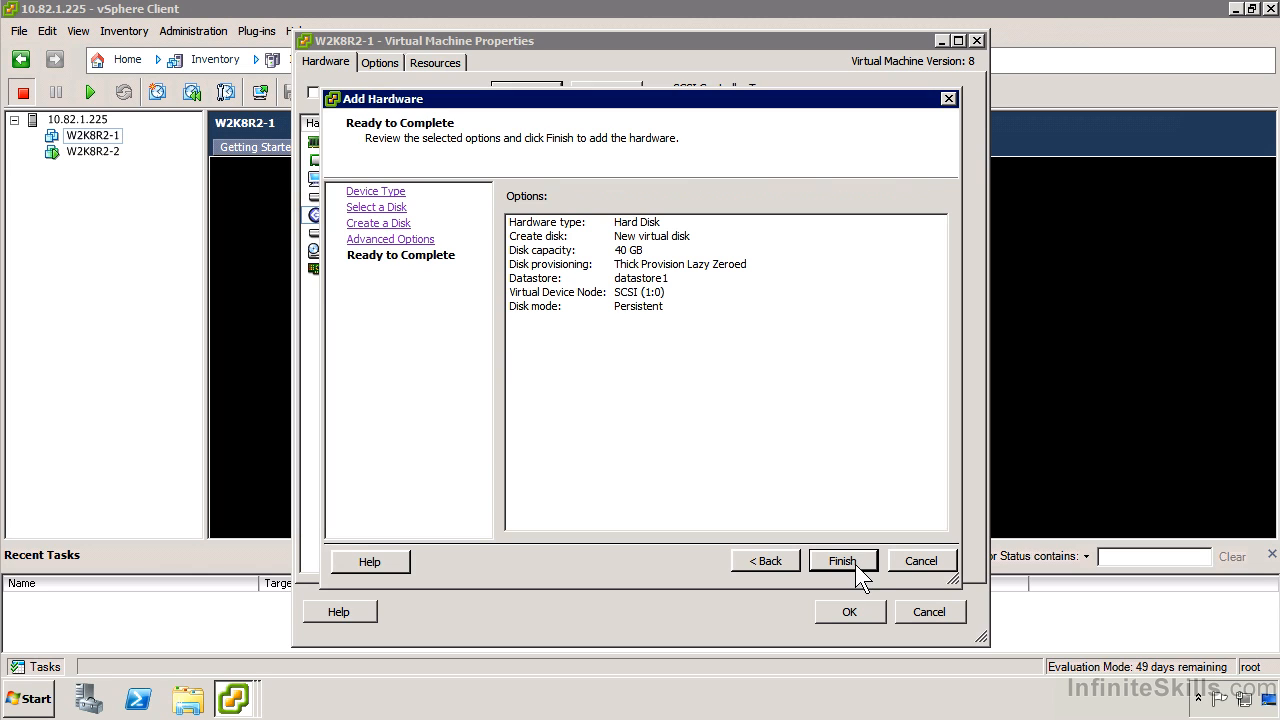
click(855, 559)
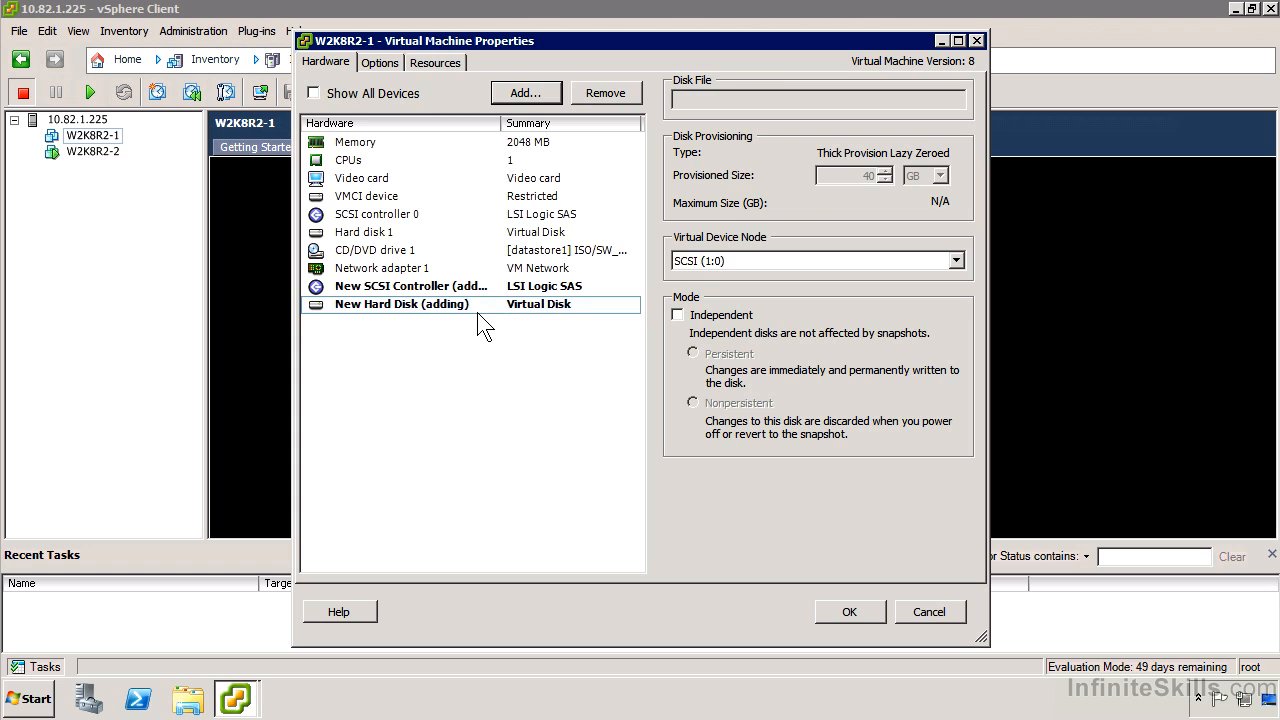
Change the new SCSI controller's type to VMware Paravirtual.
click(463, 298)
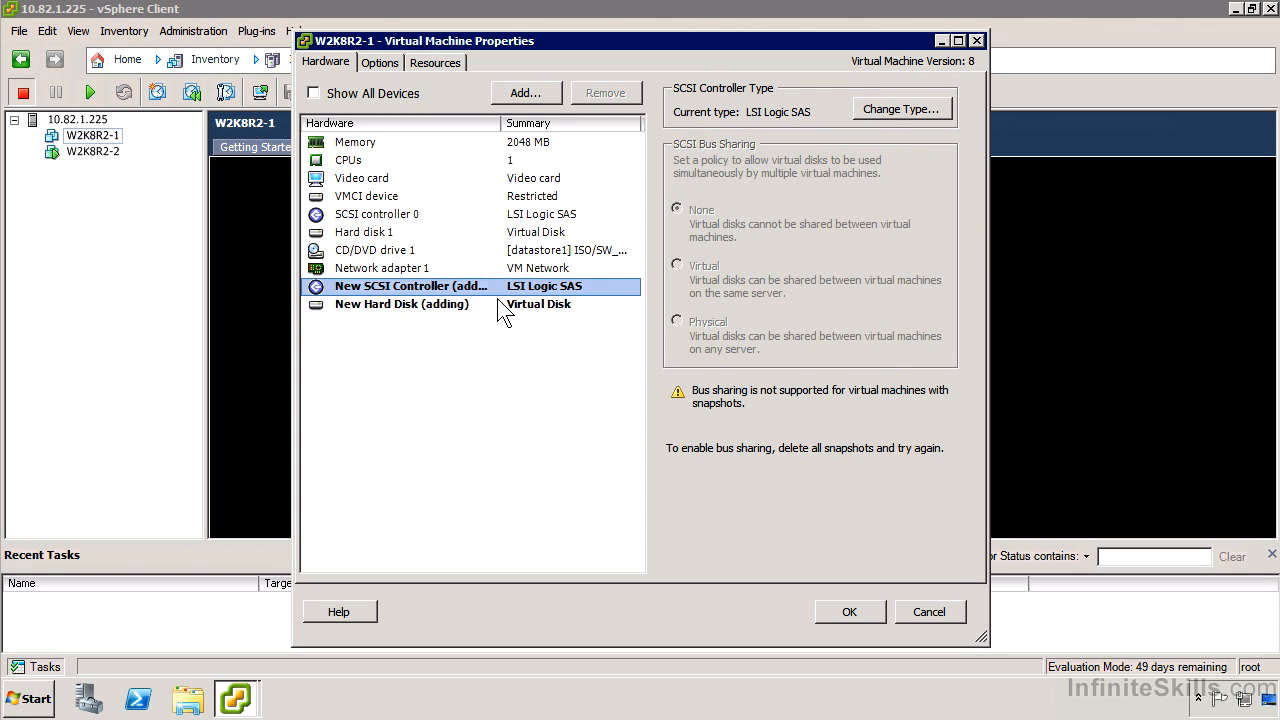
click(893, 112)
click(215, 338)
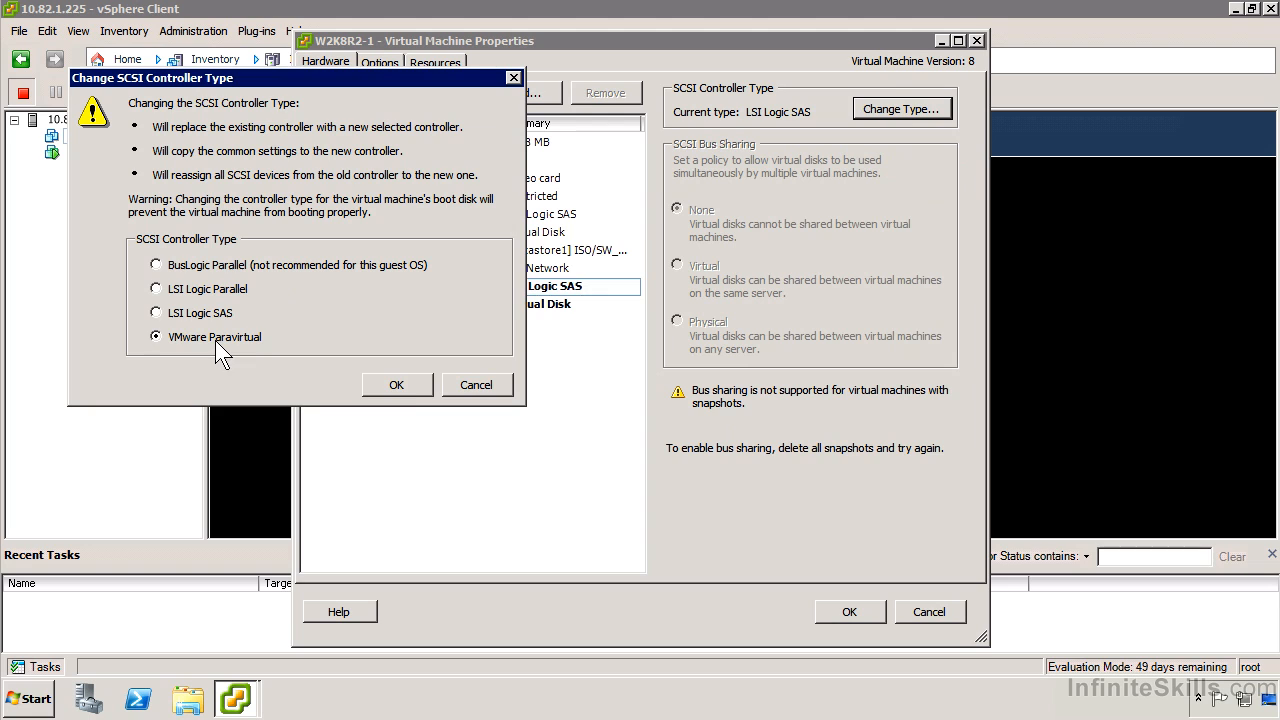
click(398, 385)
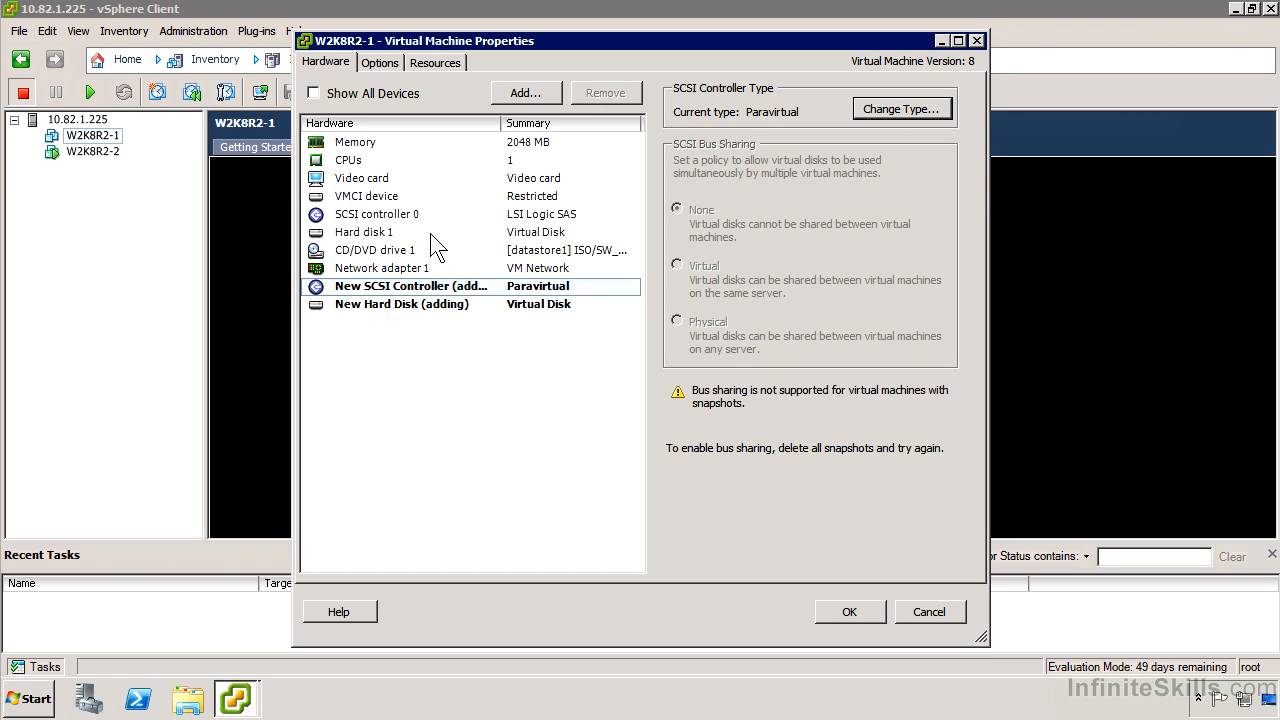
Add a VMXNET 3 Ethernet adapter connected to VM Network, and submit the hardware changes for W2K8R2-1.
click(420, 272)
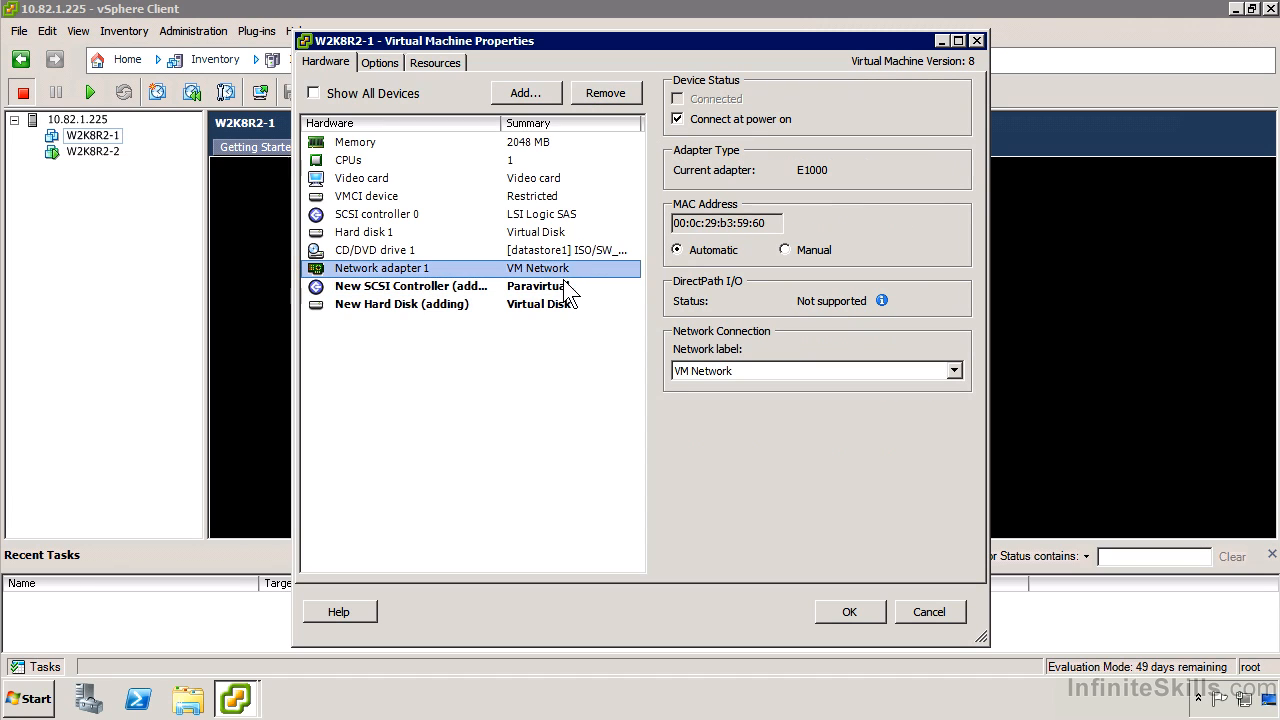
click(538, 93)
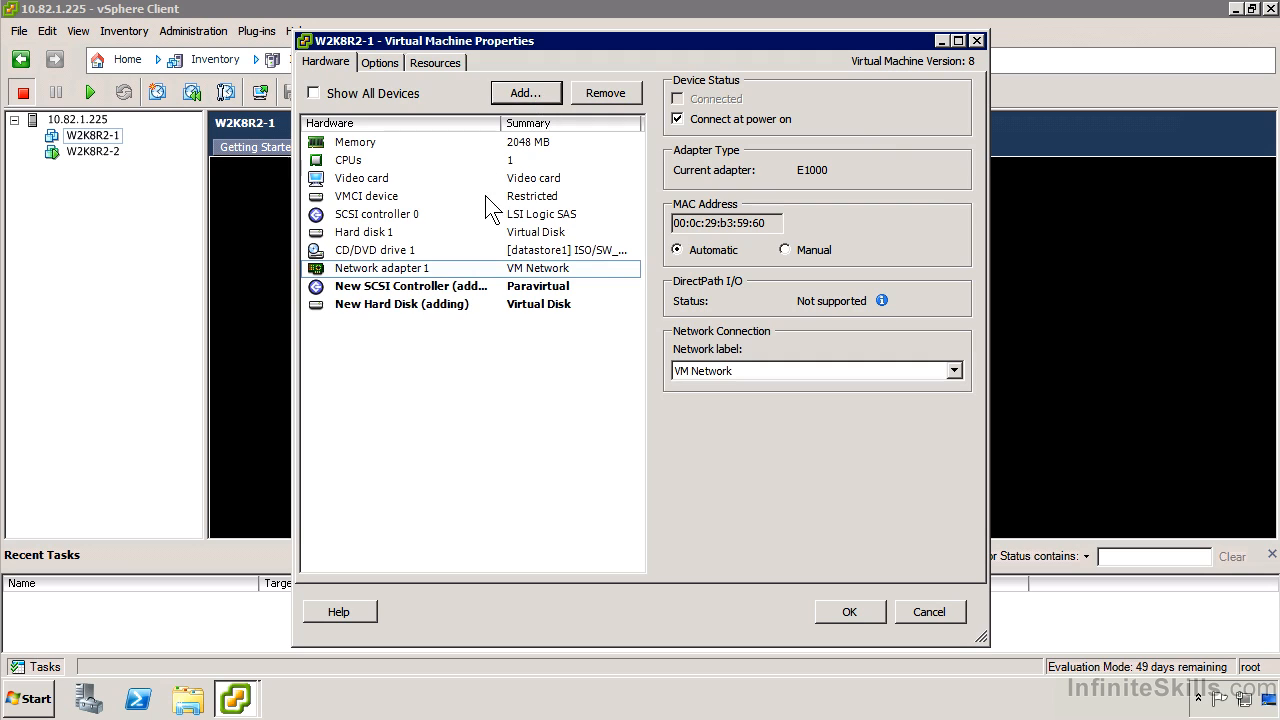
click(566, 352)
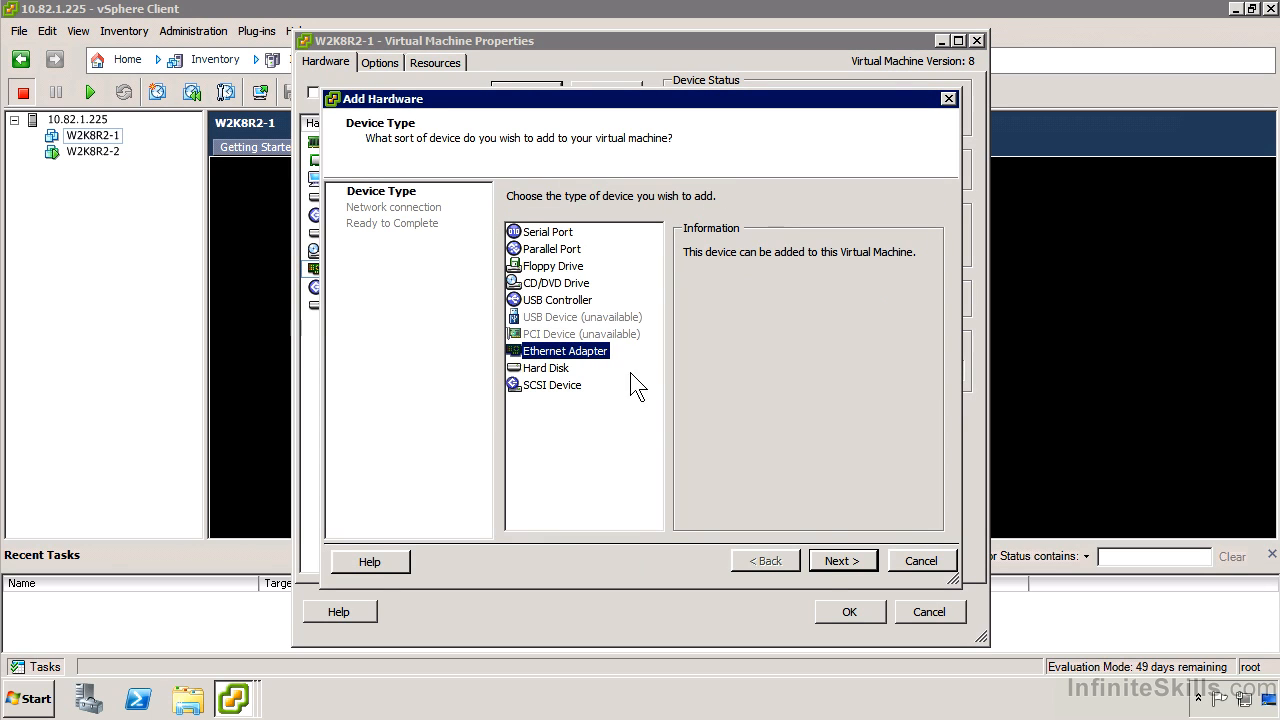
click(825, 559)
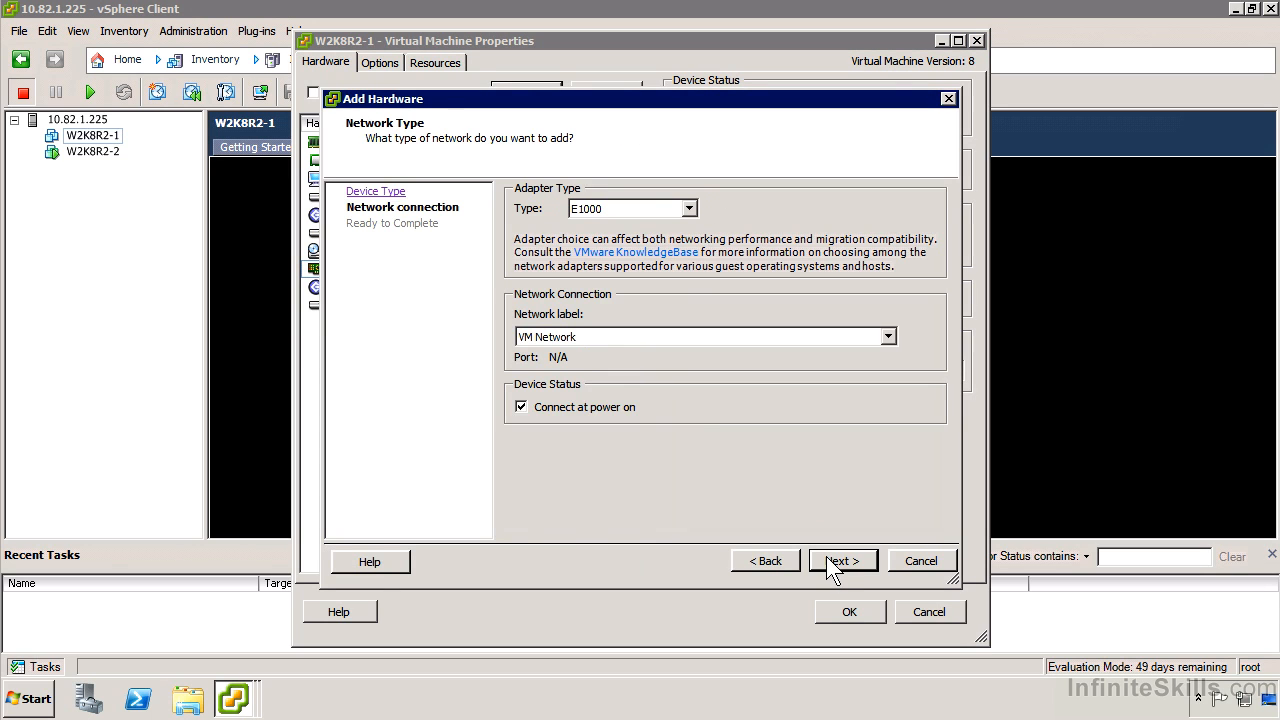
click(655, 209)
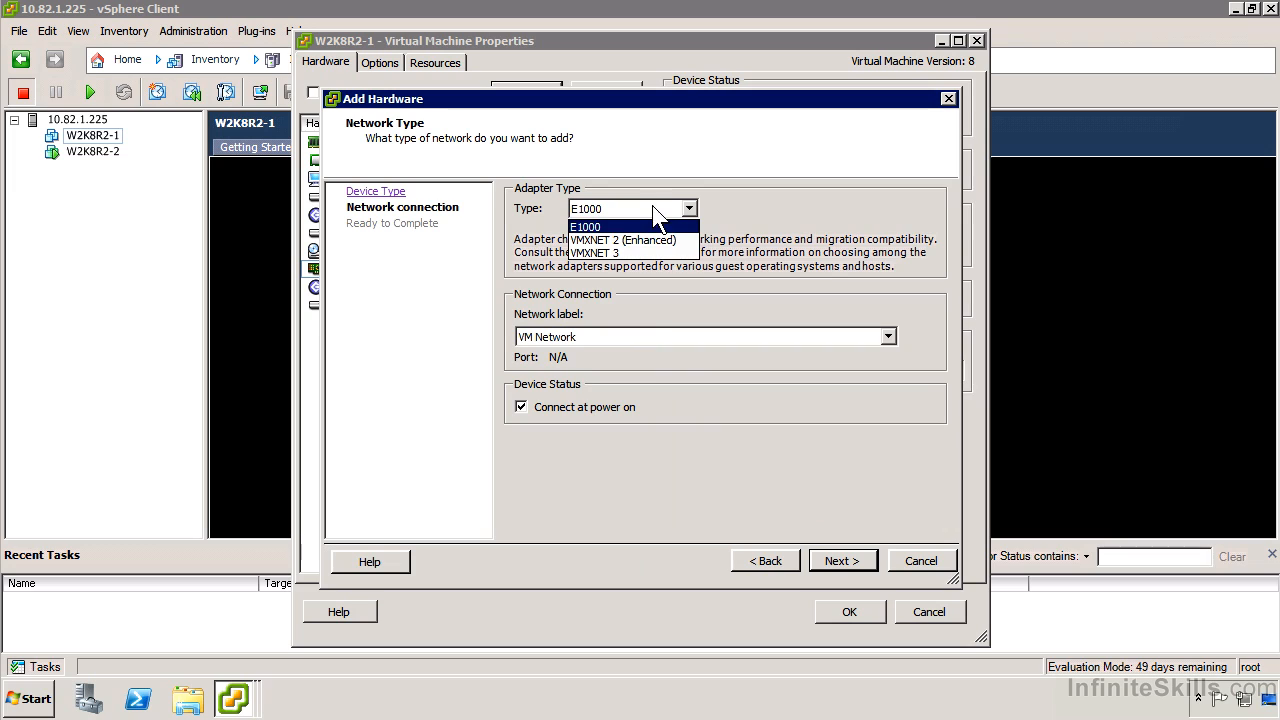
click(638, 254)
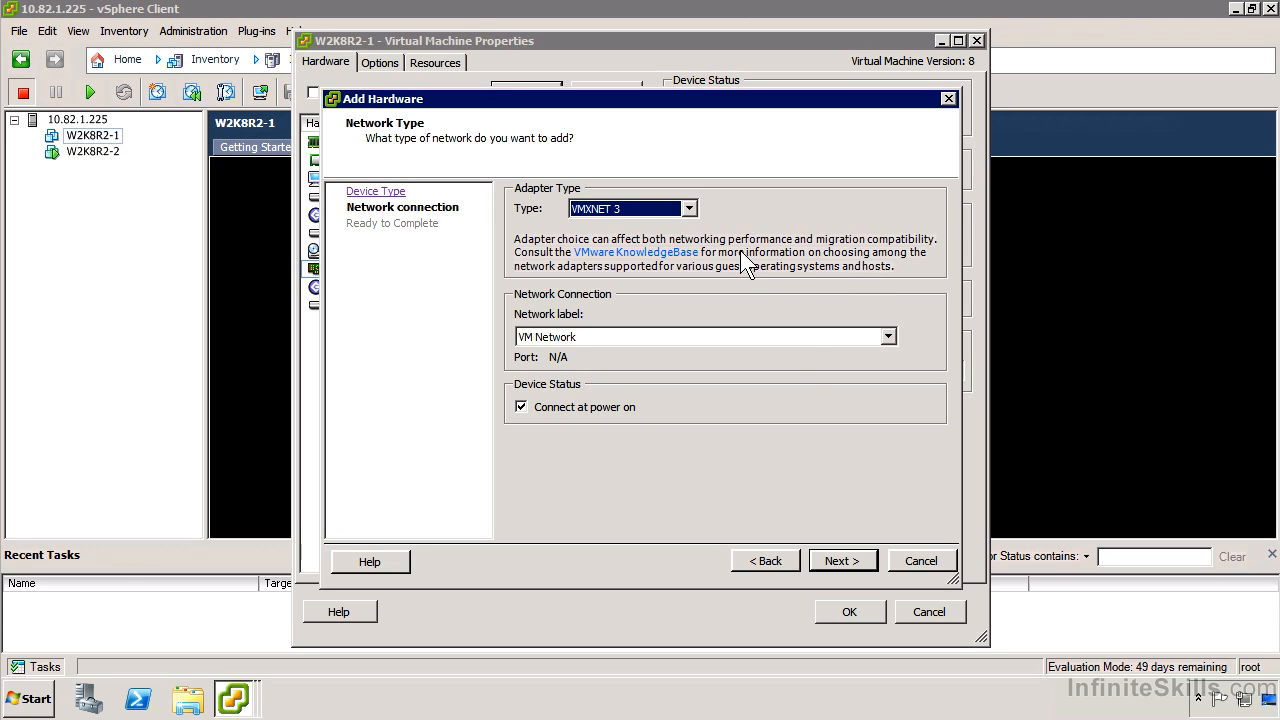
click(844, 557)
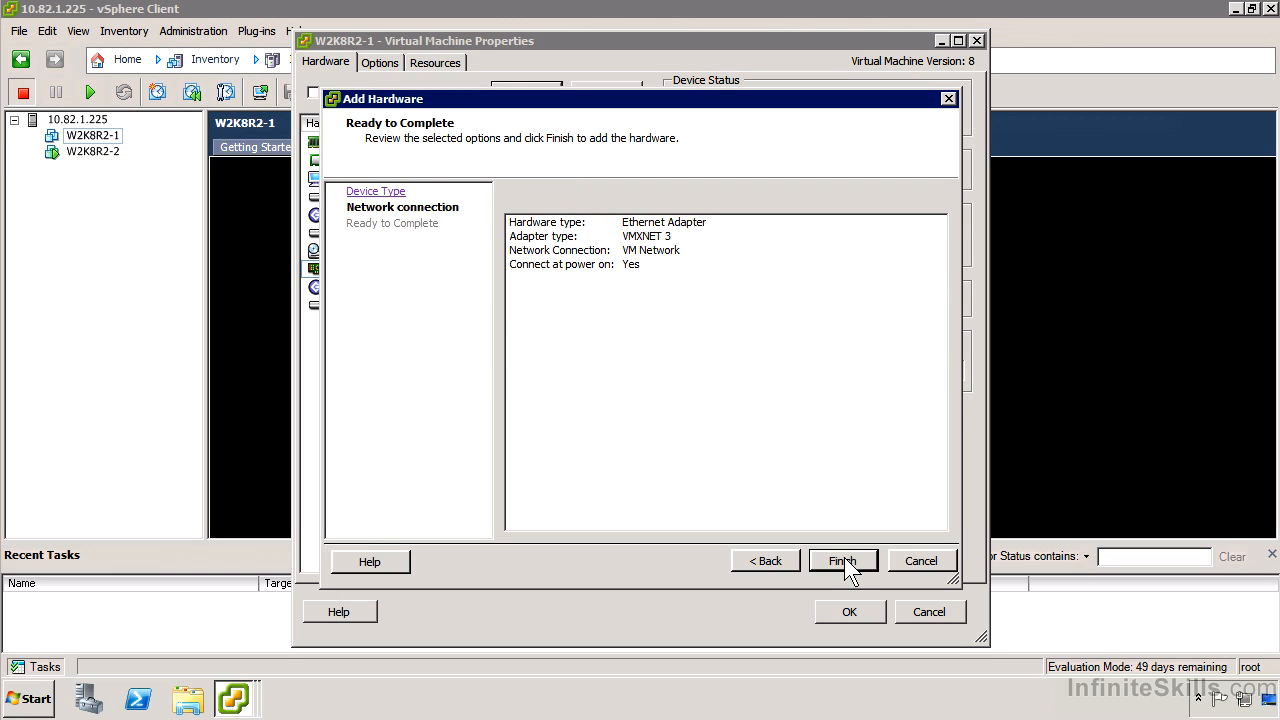
click(844, 557)
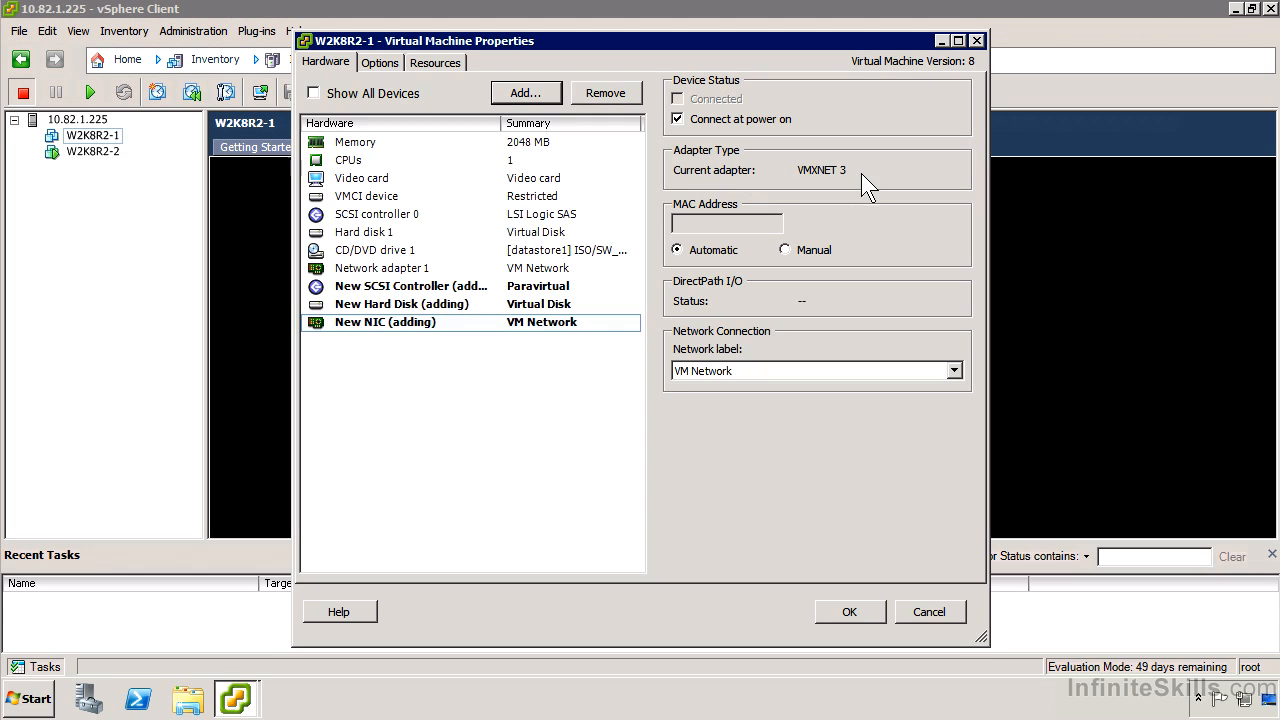
click(380, 268)
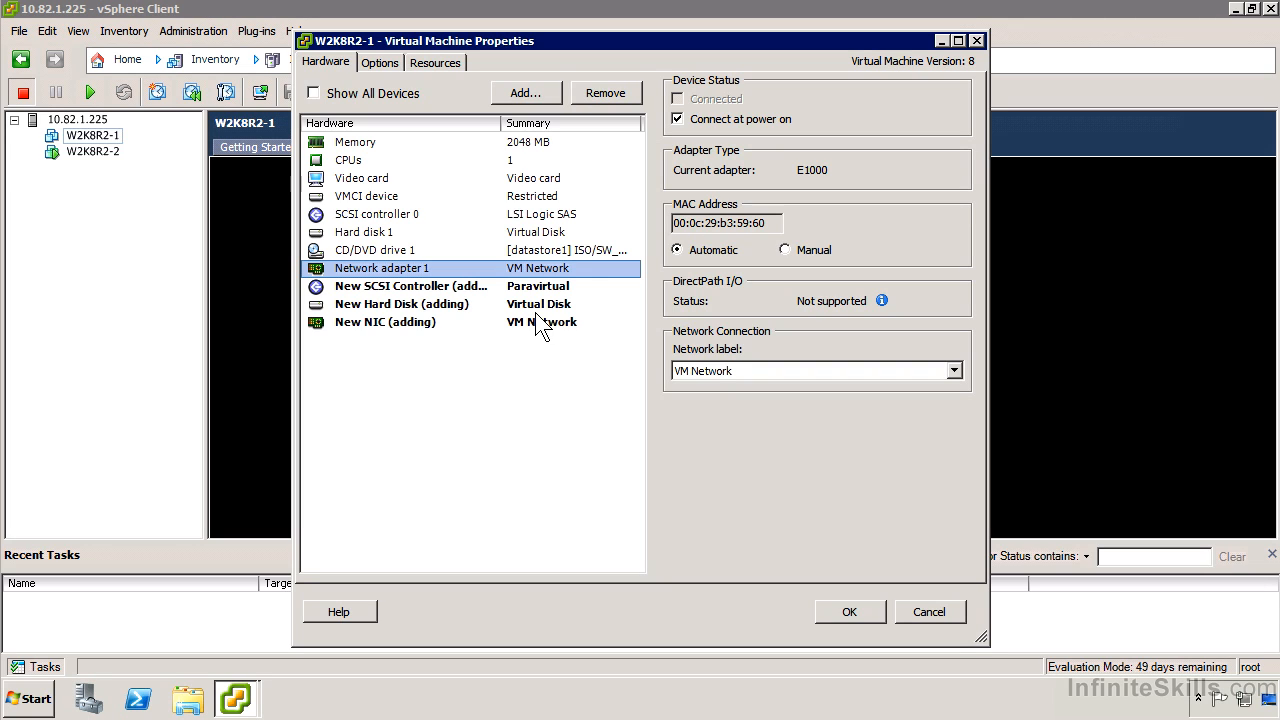
click(853, 603)
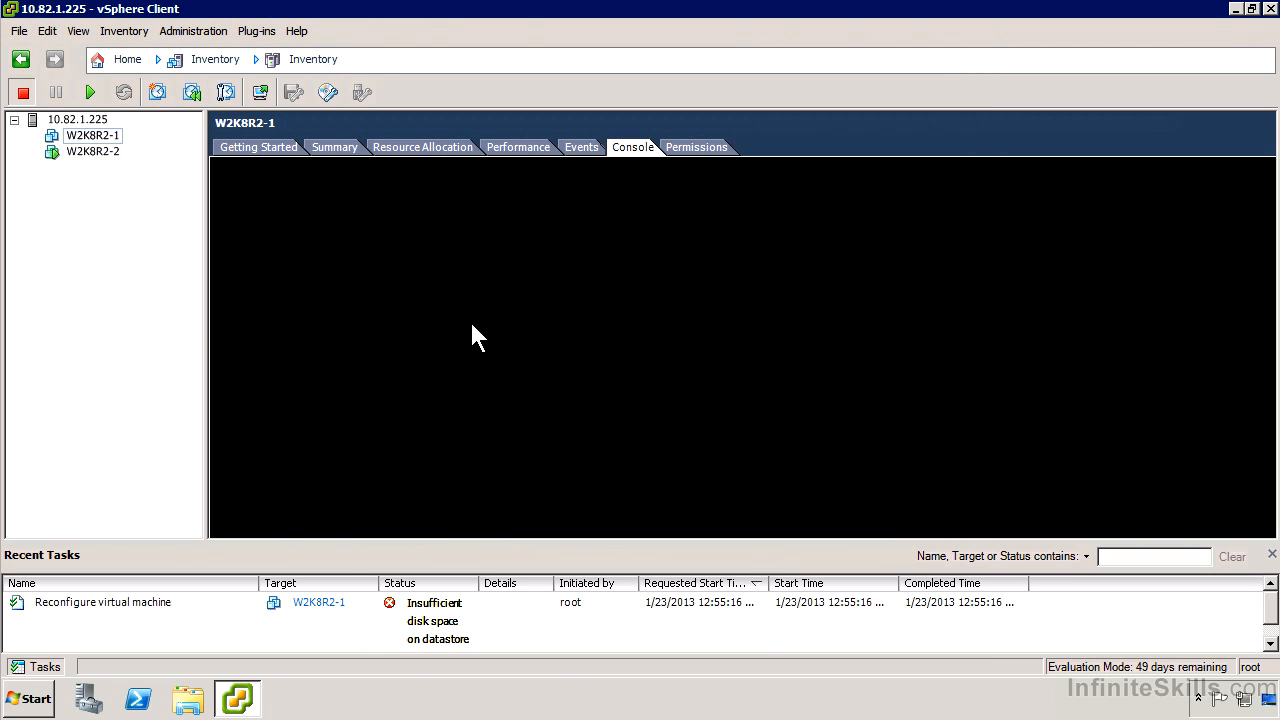
Open the W2K8R2-2 virtual machine's console in its own window and switch it to full screen.
click(106, 152)
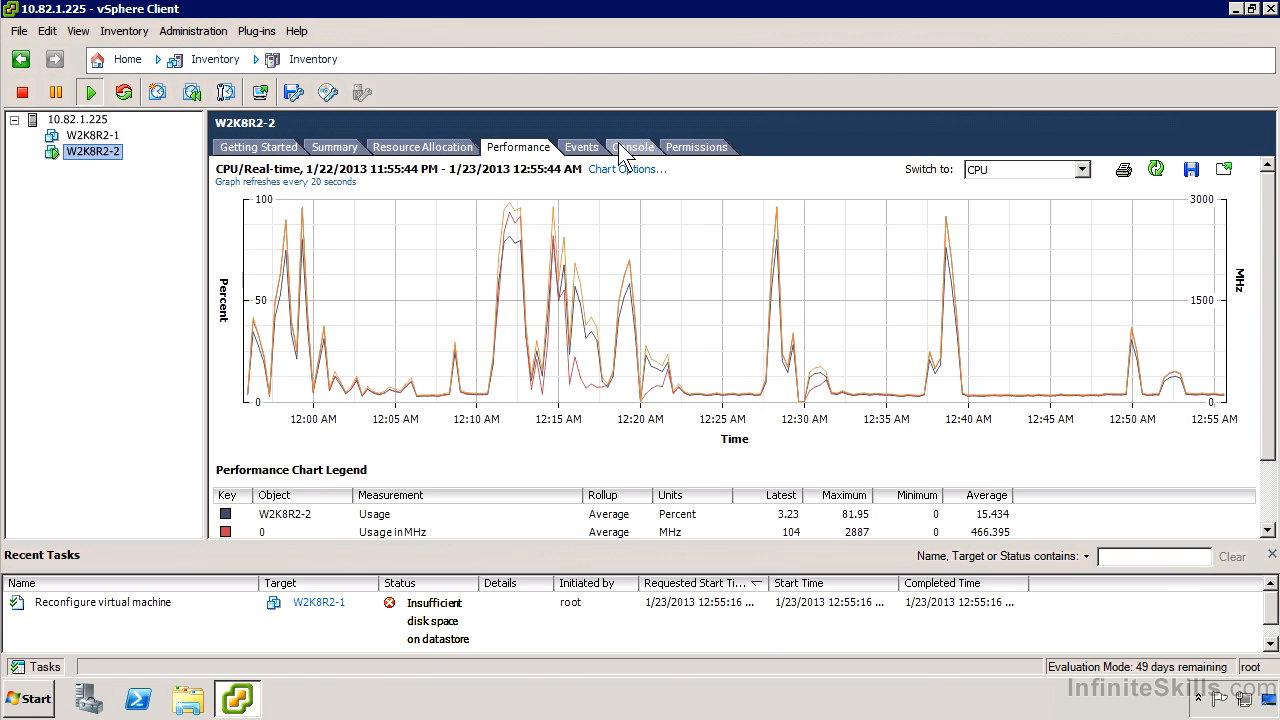
click(625, 148)
right_click(80, 155)
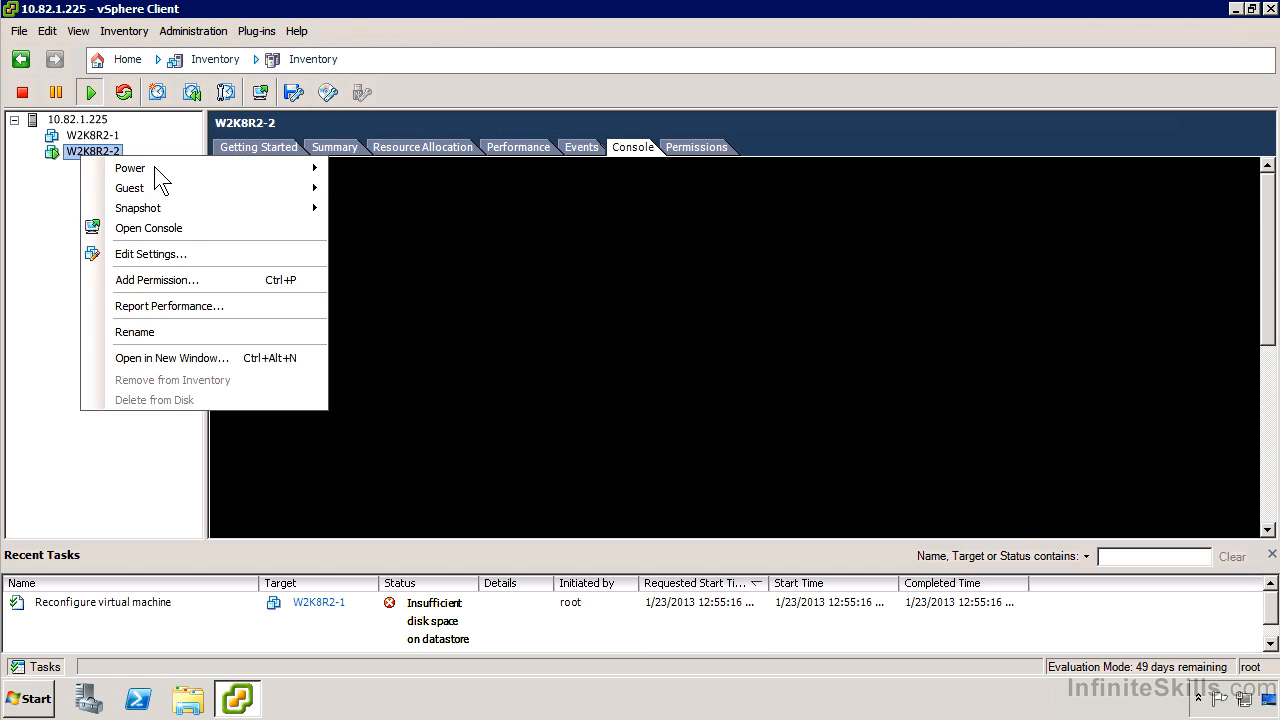
click(180, 221)
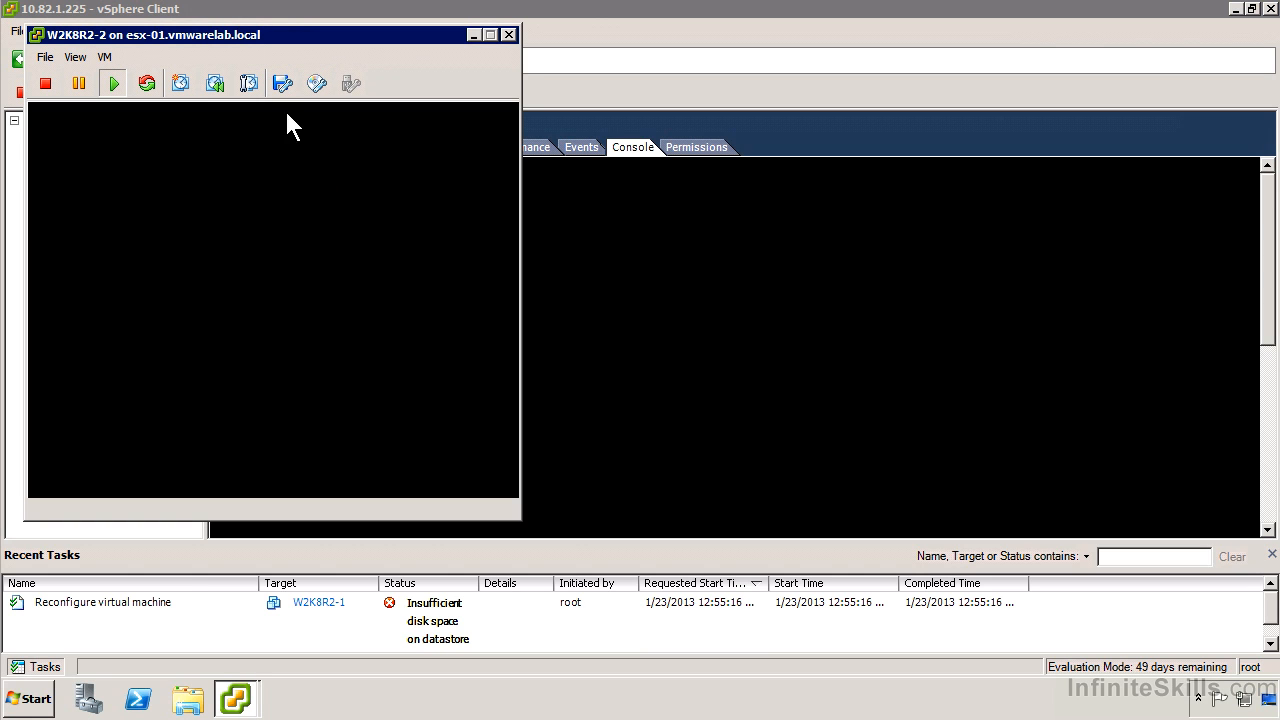
click(75, 57)
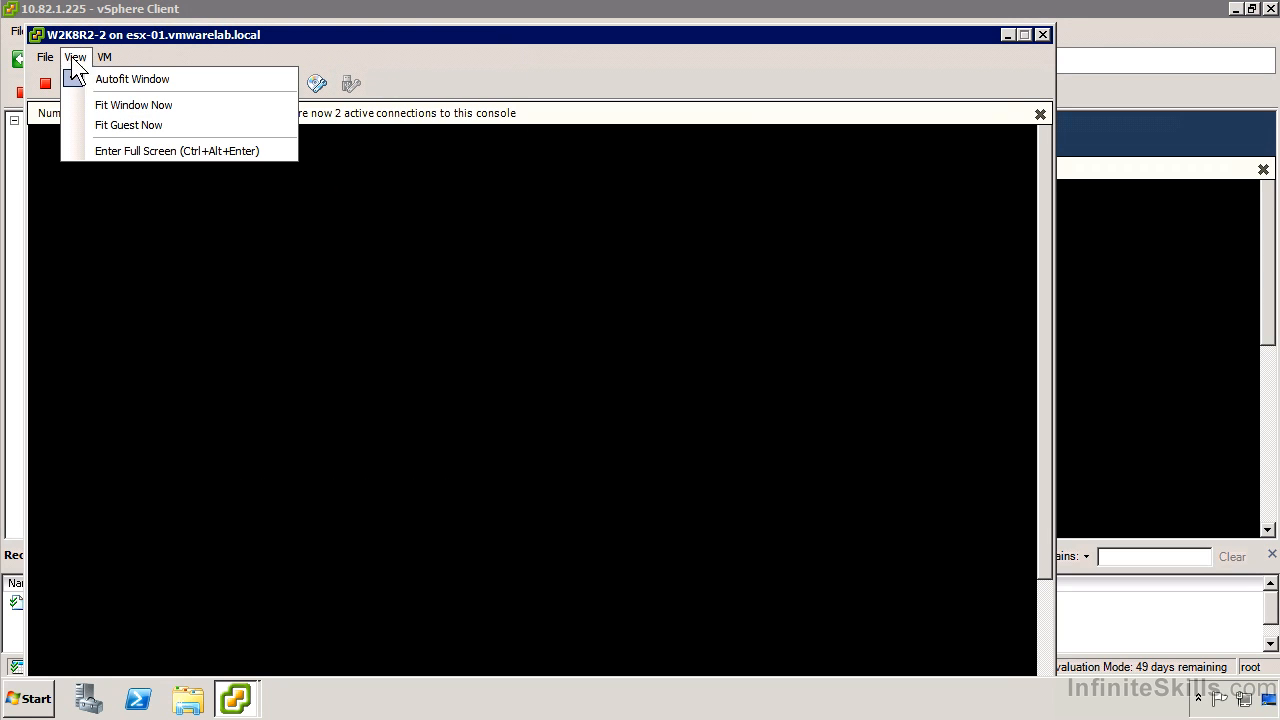
click(134, 149)
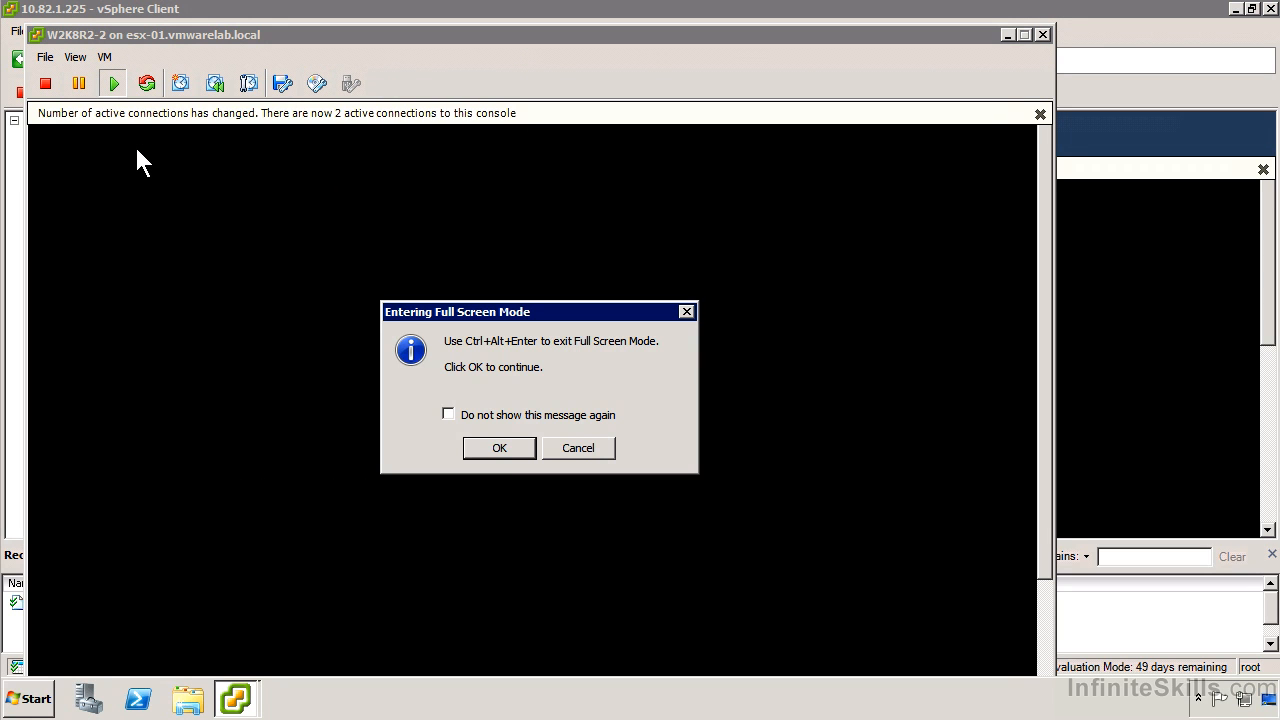
click(497, 449)
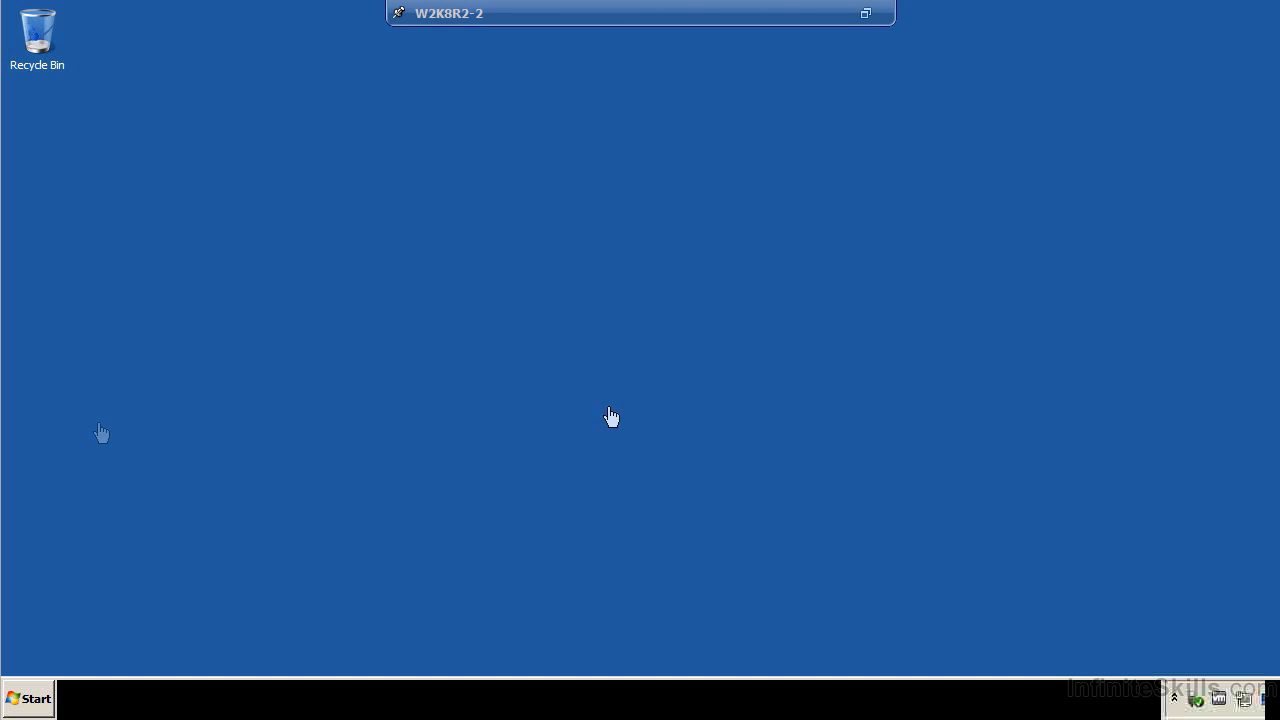
Open the guest's Control Panel, show its items as small icons, and go to the Display settings.
click(30, 698)
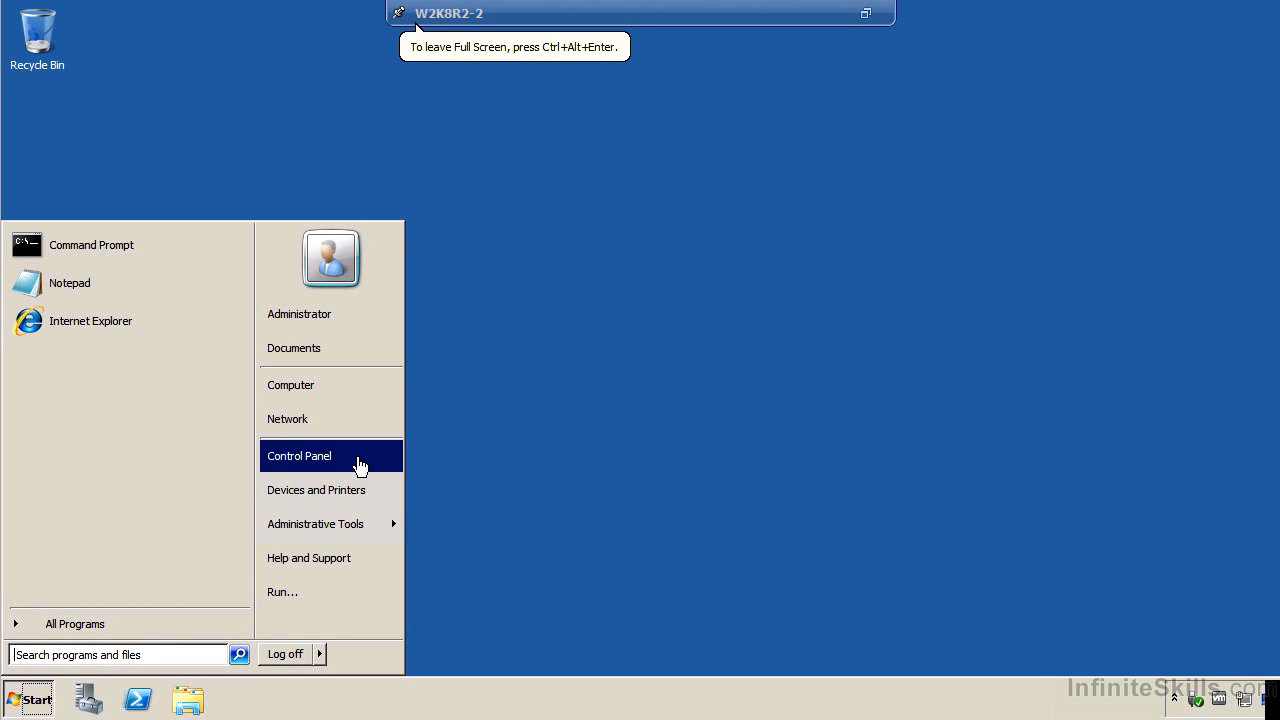
click(357, 457)
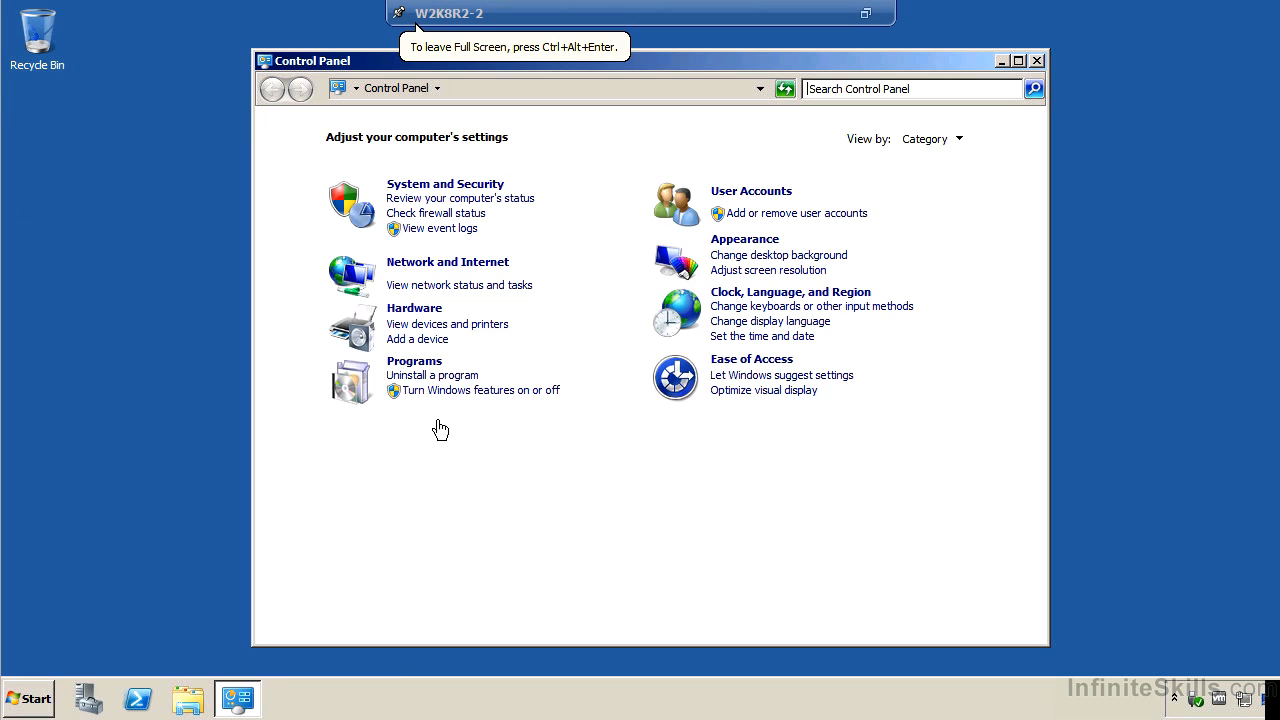
click(955, 139)
click(943, 205)
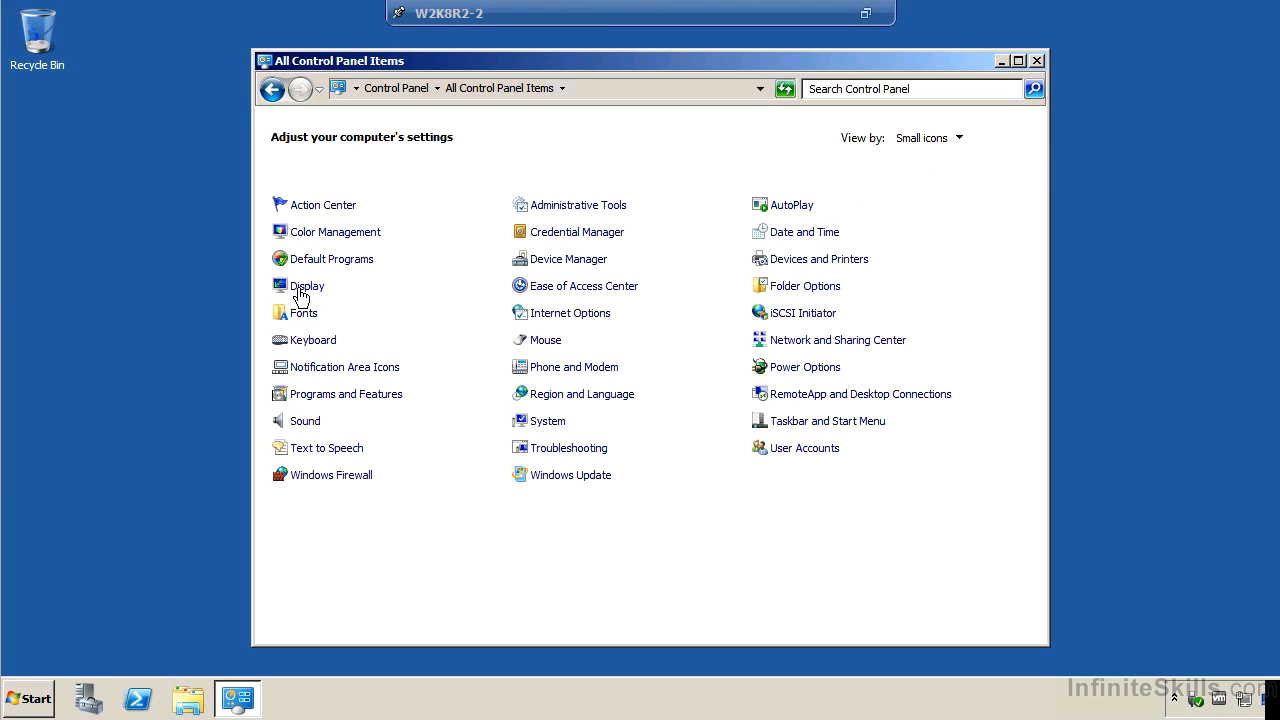
click(300, 290)
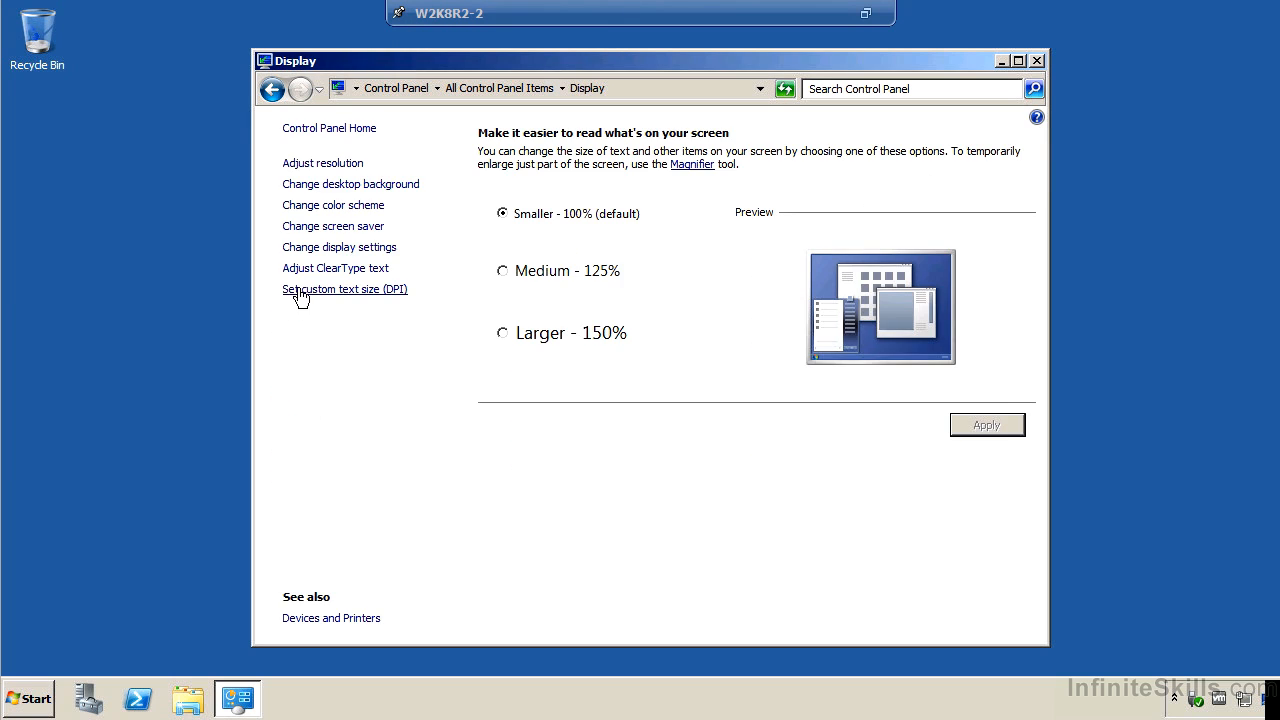
Examine the display adapter's advanced properties and troubleshooting options from the screen resolution settings, and close them without changes.
click(357, 166)
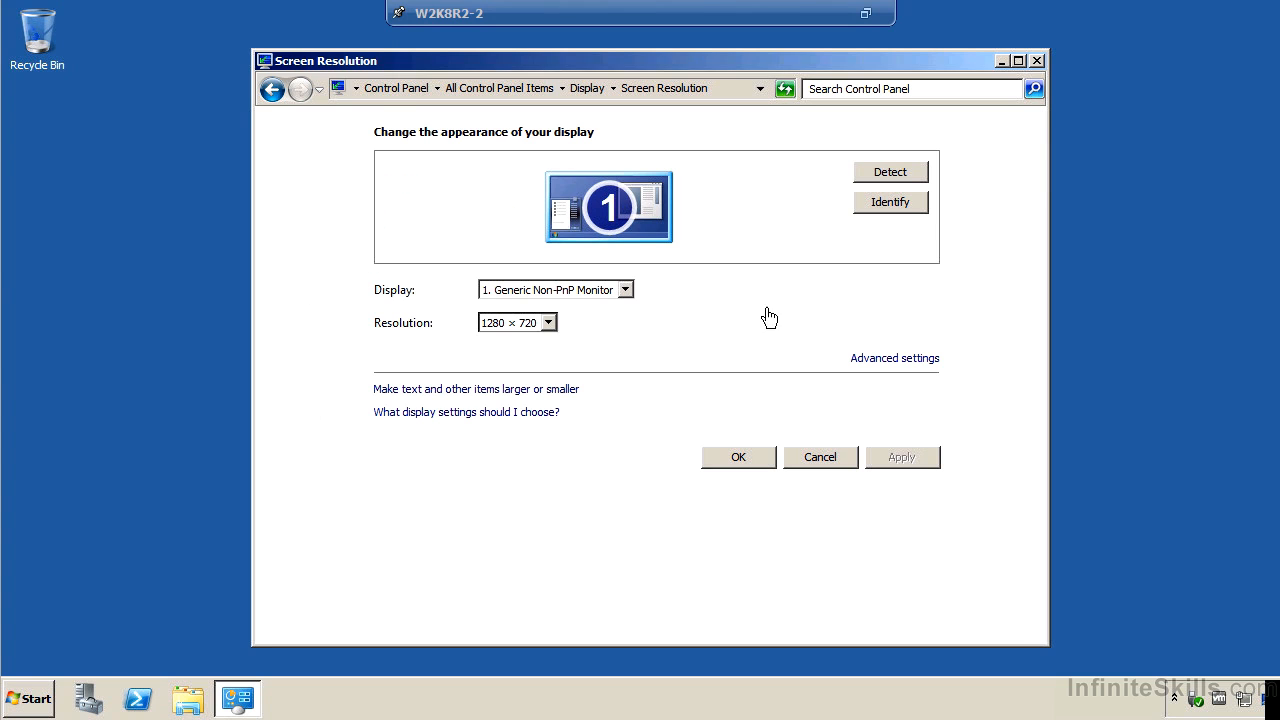
click(912, 362)
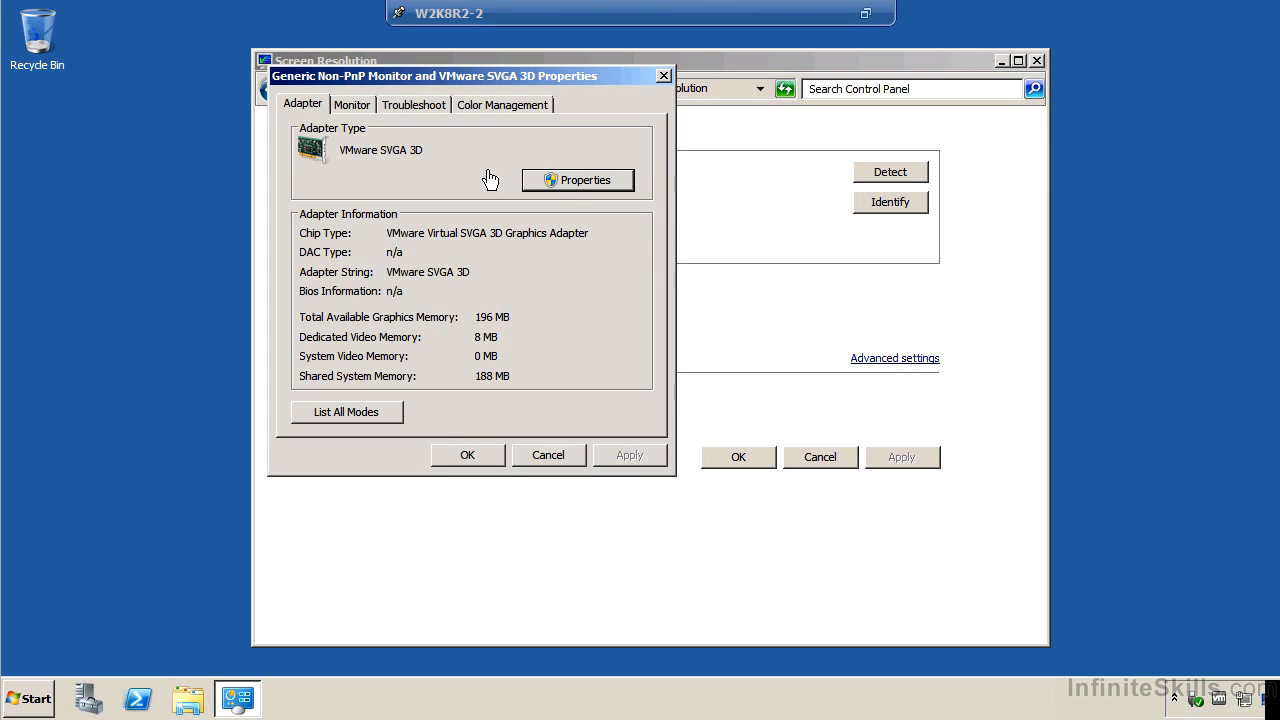
click(399, 108)
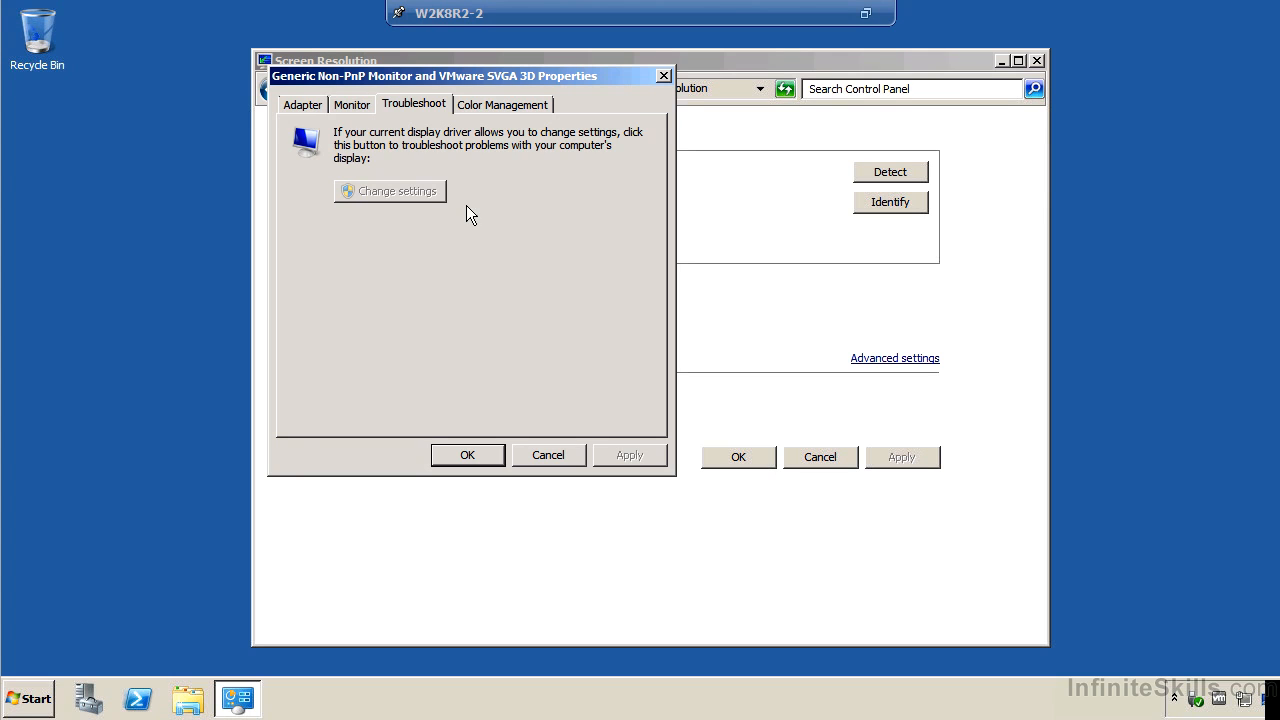
click(560, 460)
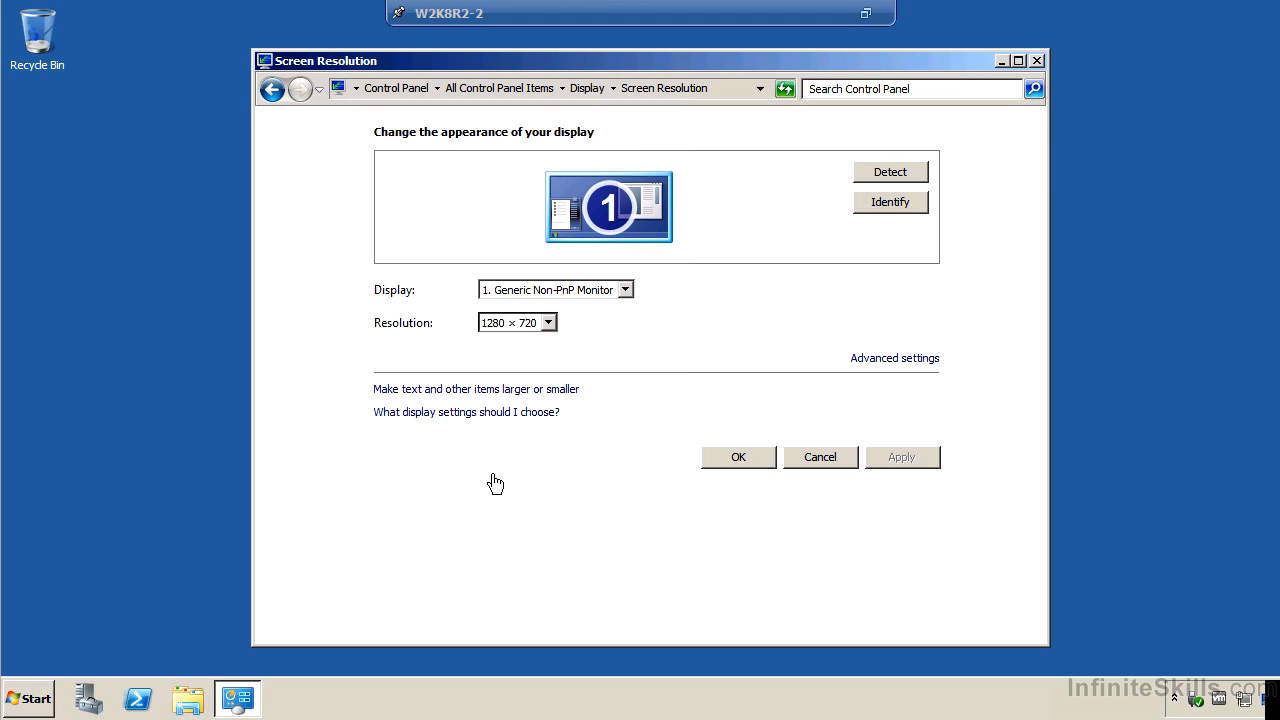
Return to the main Control Panel, show its items as small icons, and open System's advanced settings.
click(413, 94)
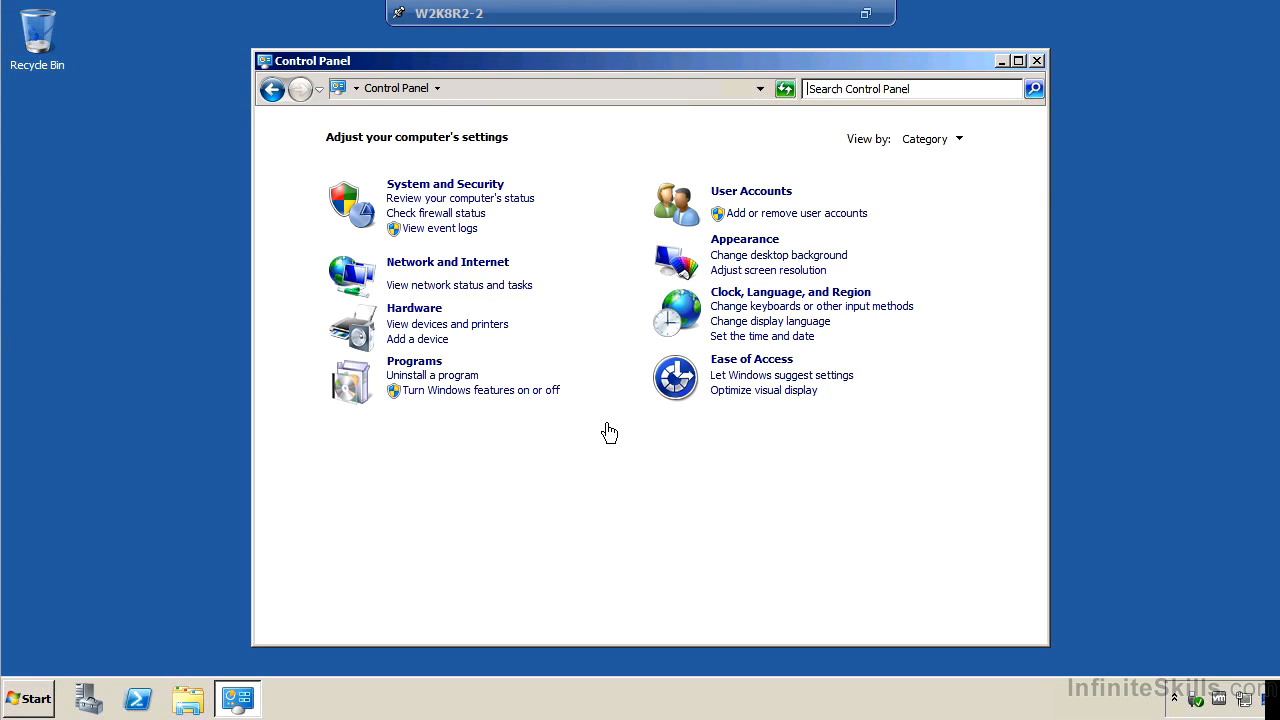
click(961, 143)
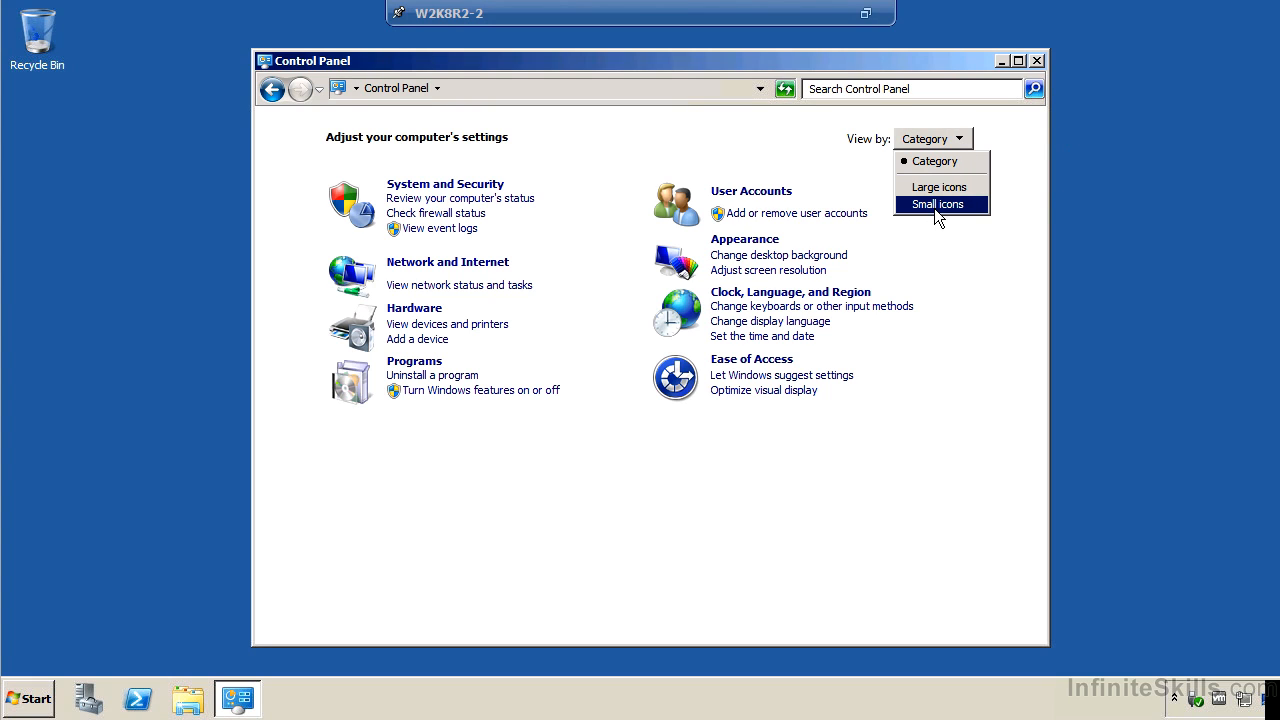
click(934, 207)
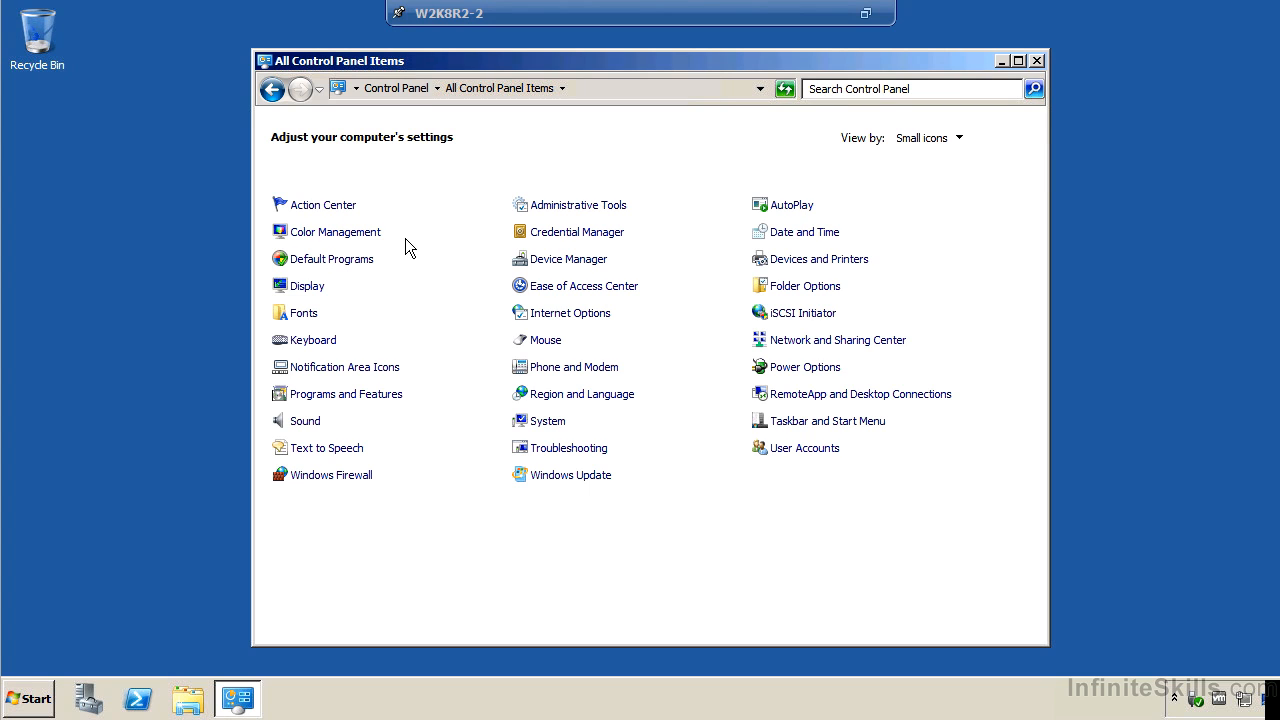
click(561, 430)
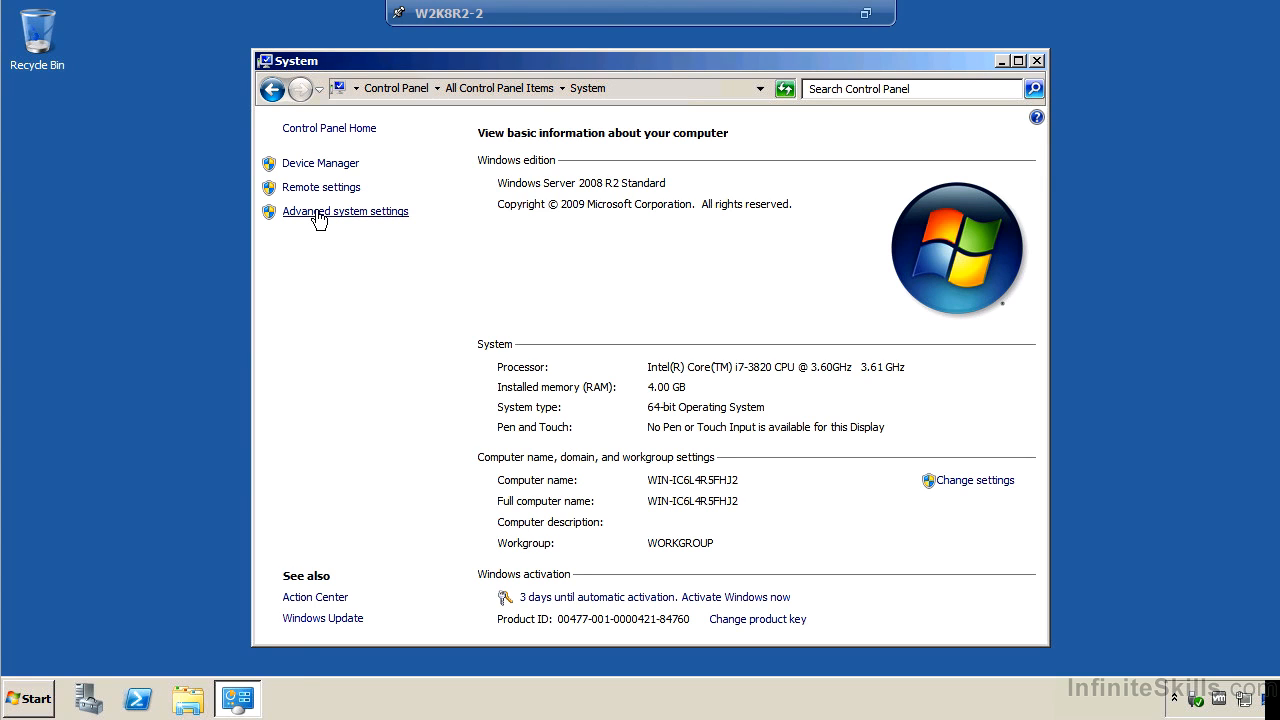
click(316, 214)
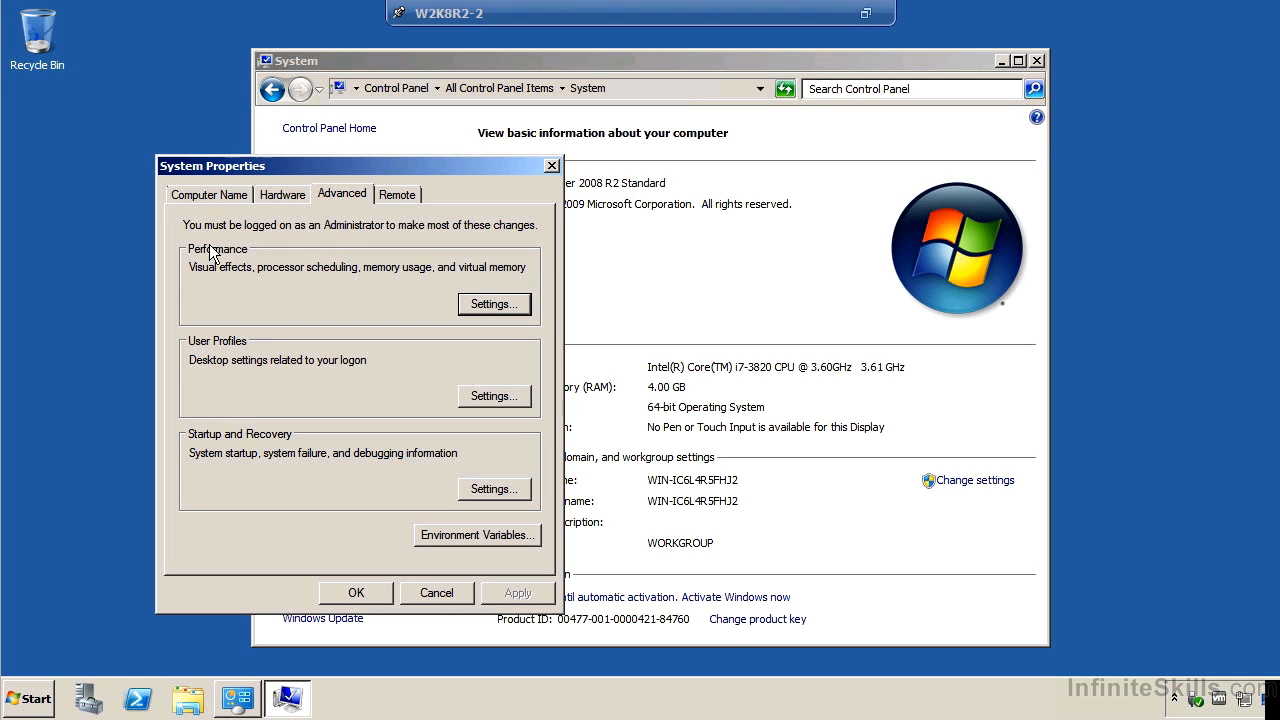
Set the visual effects in the guest's performance options to Adjust for best performance and apply the change.
click(505, 306)
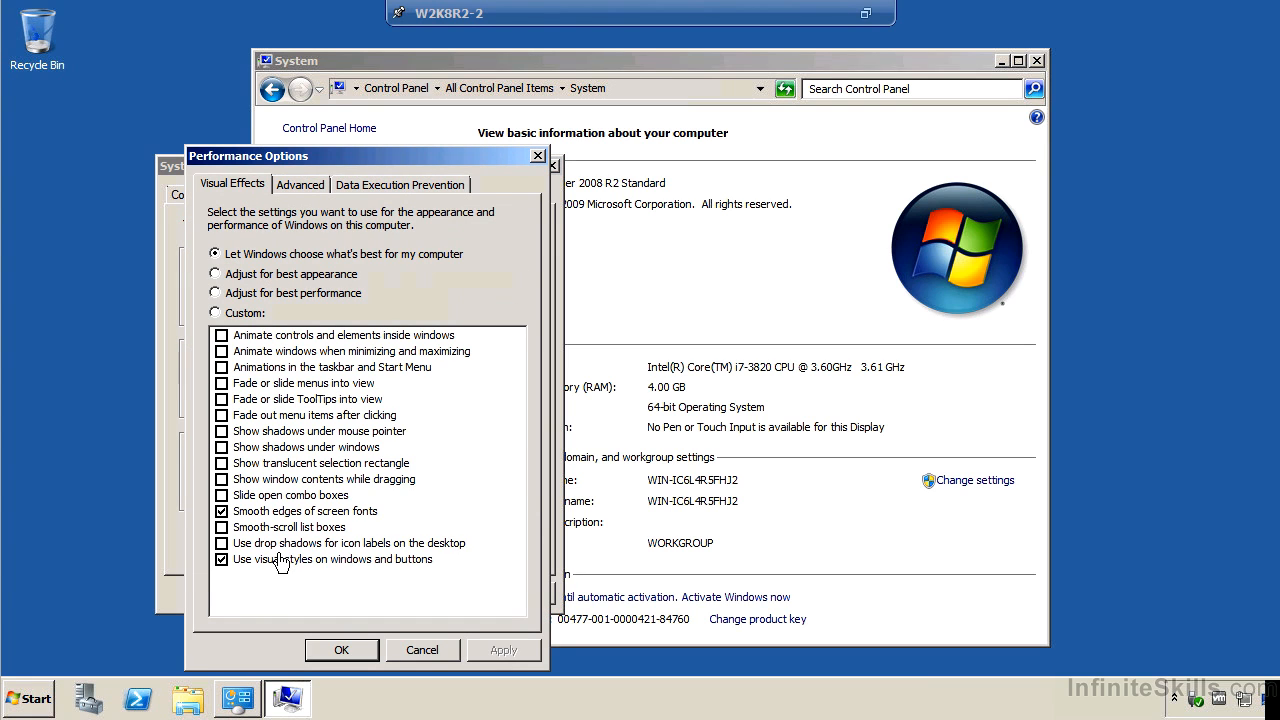
click(348, 294)
click(504, 651)
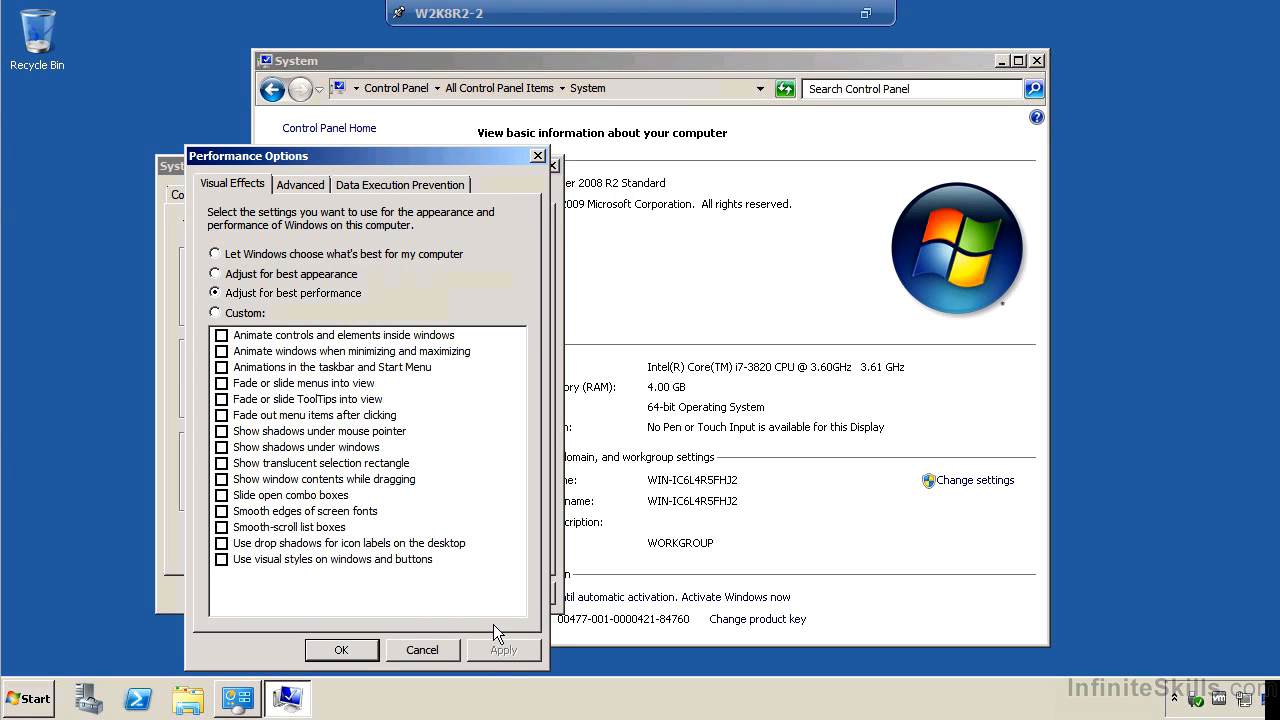
click(221, 560)
Review the virtual memory options with automatic paging file management turned off, and leave the performance options without saving.
click(303, 185)
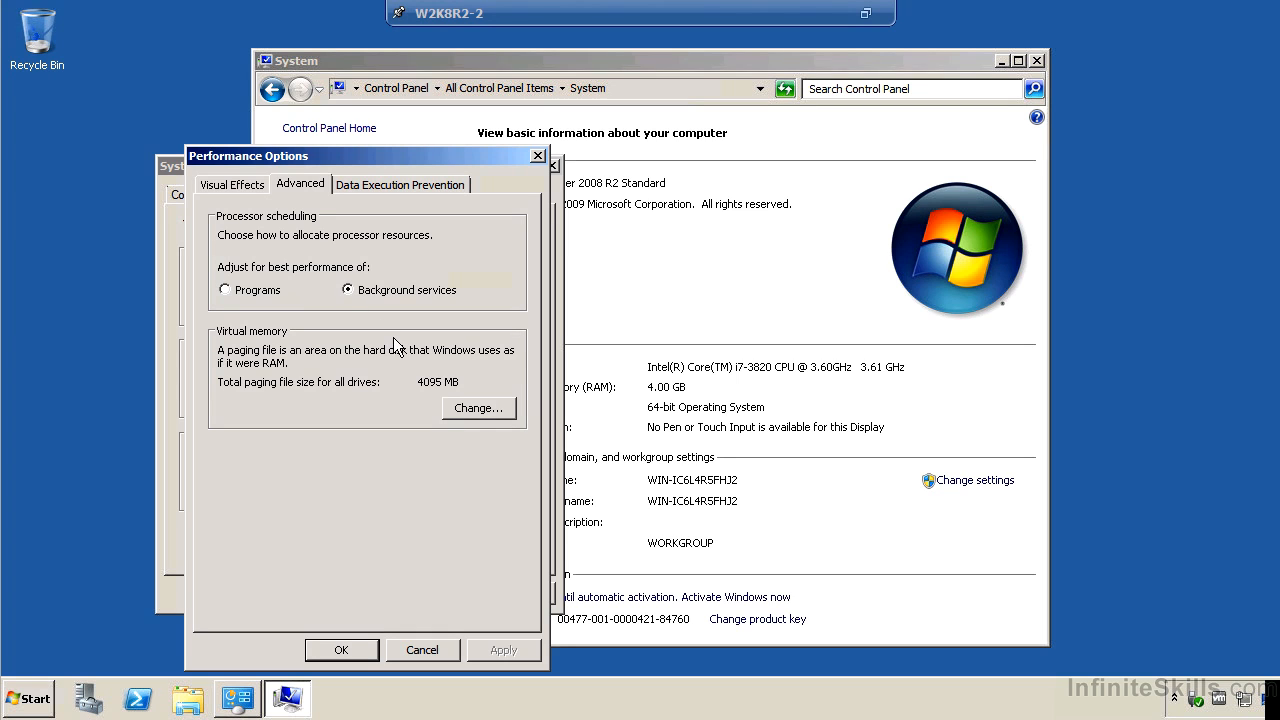
click(465, 407)
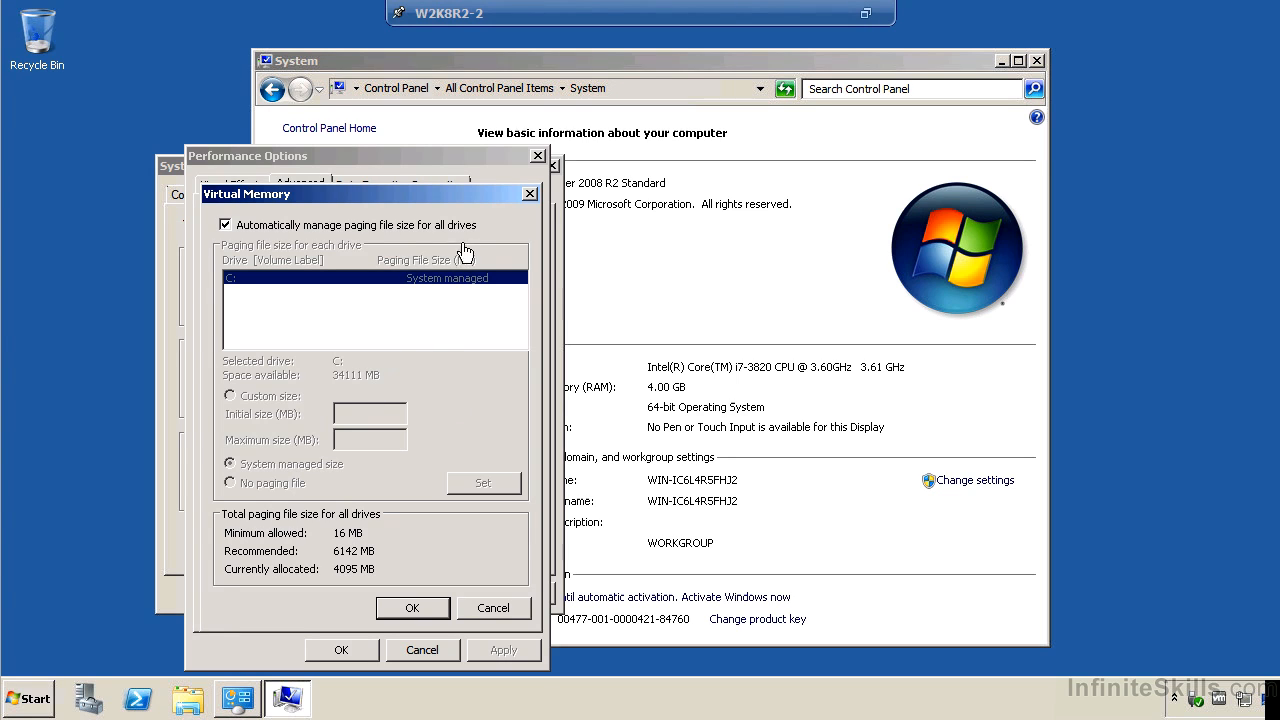
click(303, 226)
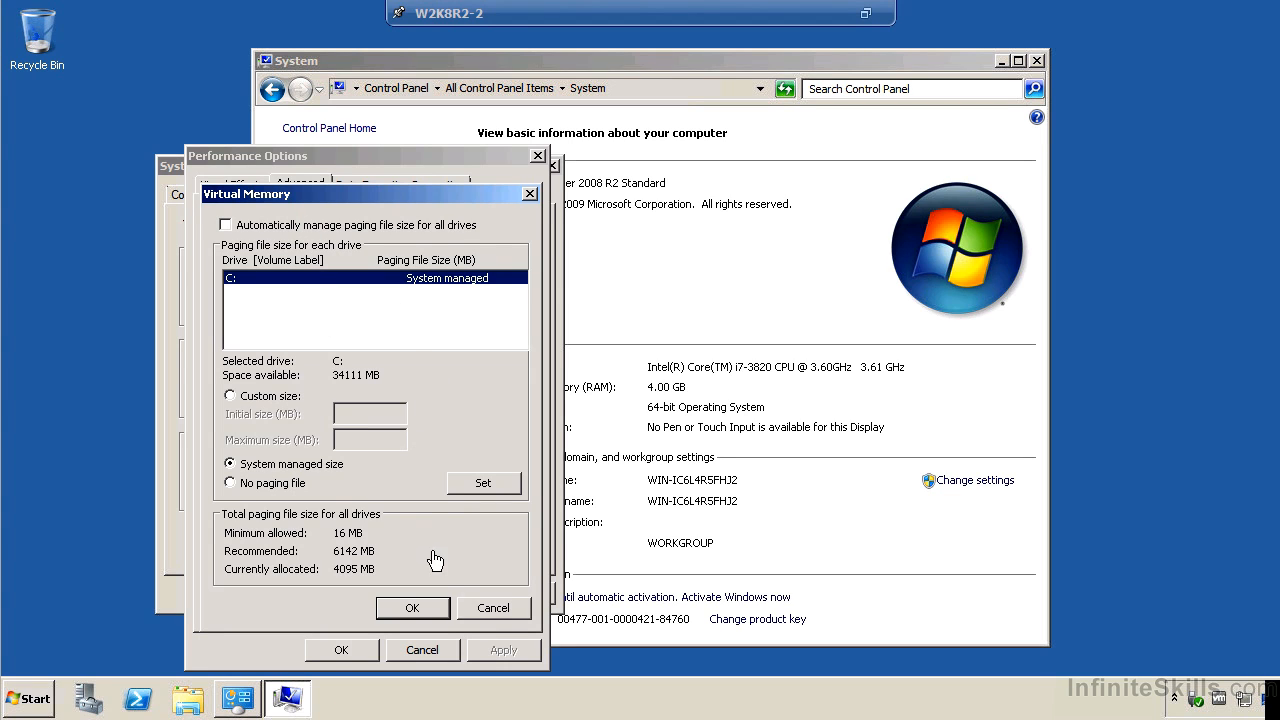
click(494, 614)
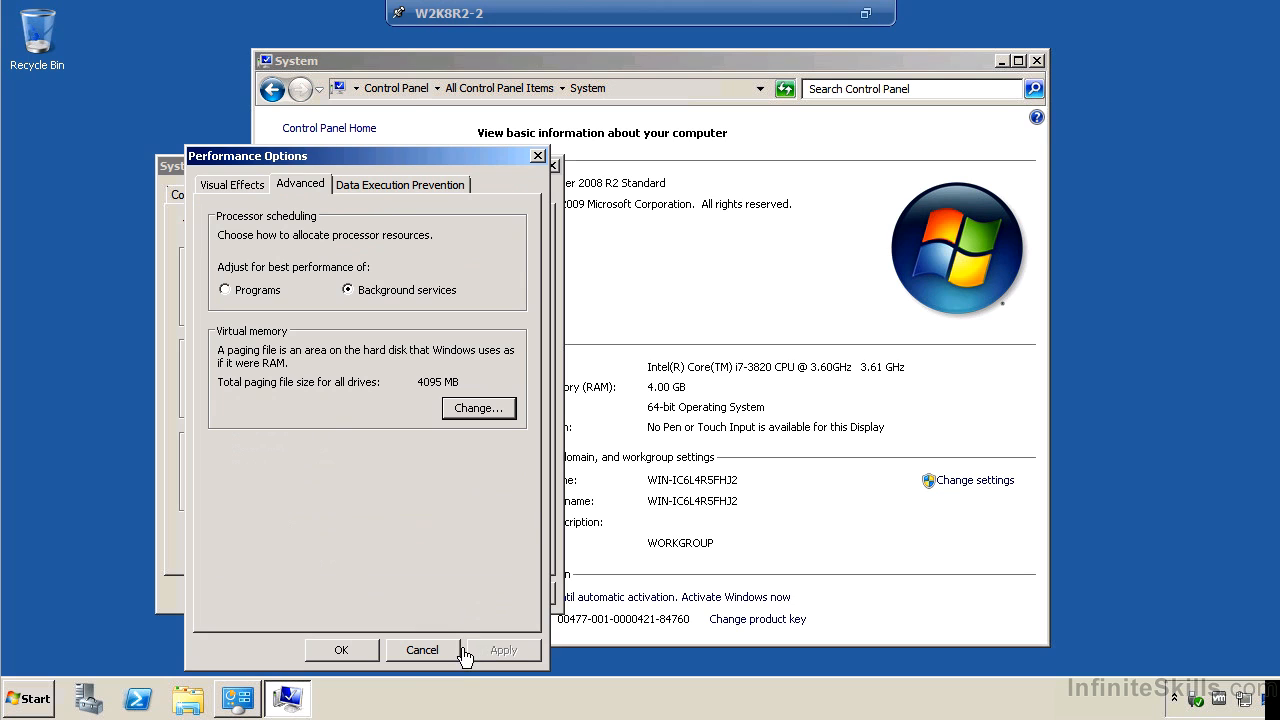
click(420, 651)
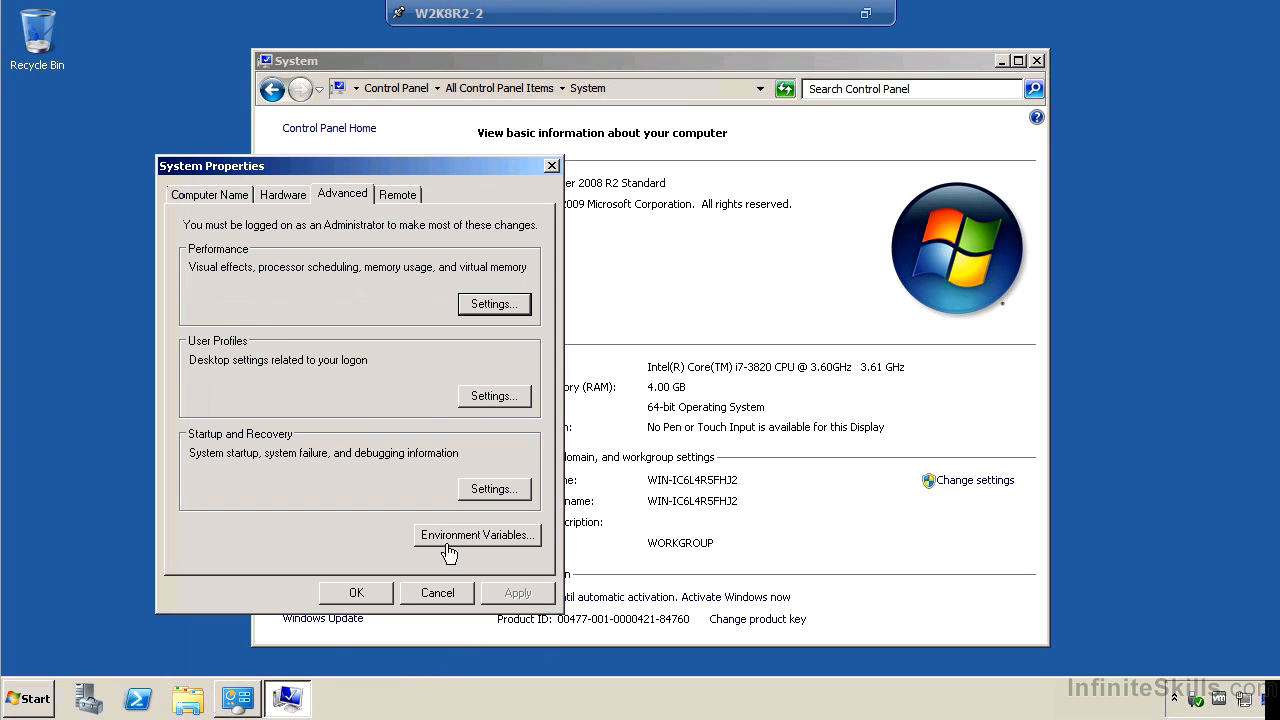
Show the Remote Desktop connection options in the system properties.
click(400, 195)
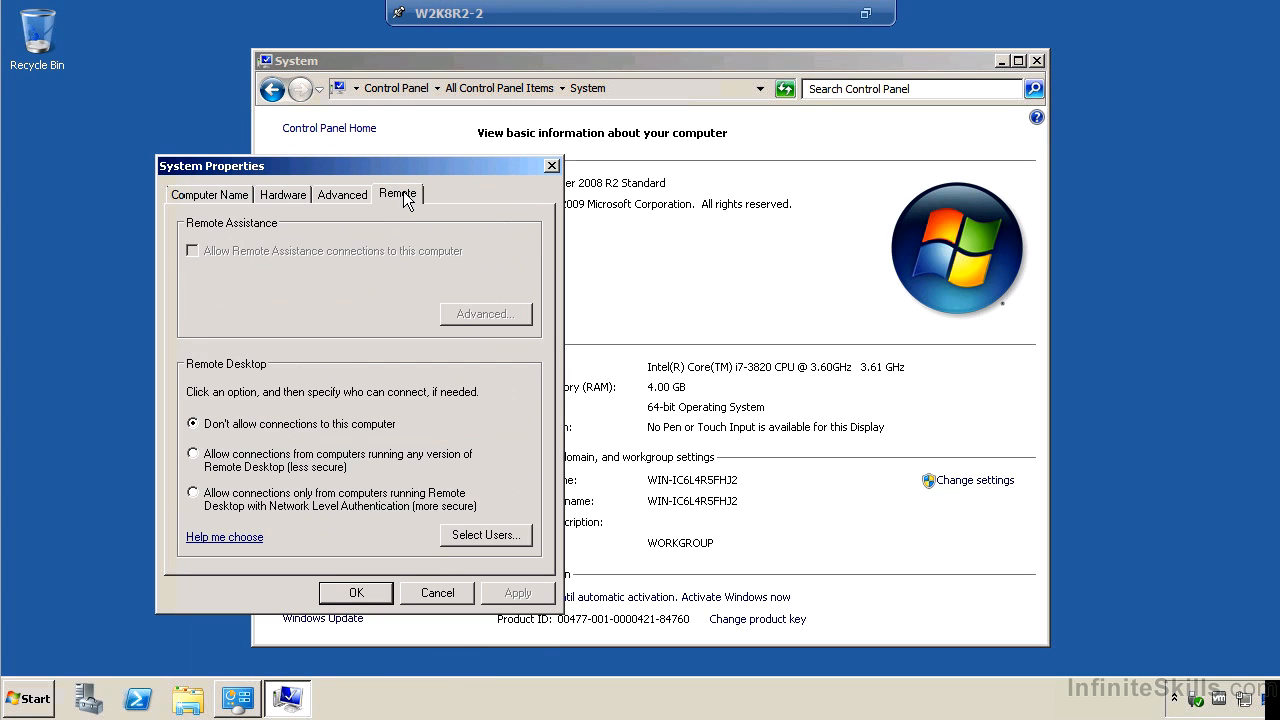